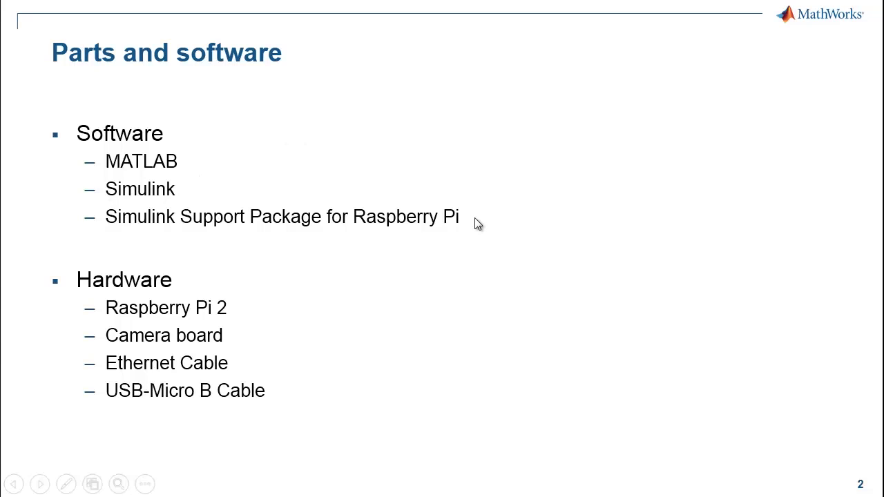
Reveal the next animation step on the Parts and software slide.
left_click(475, 218)
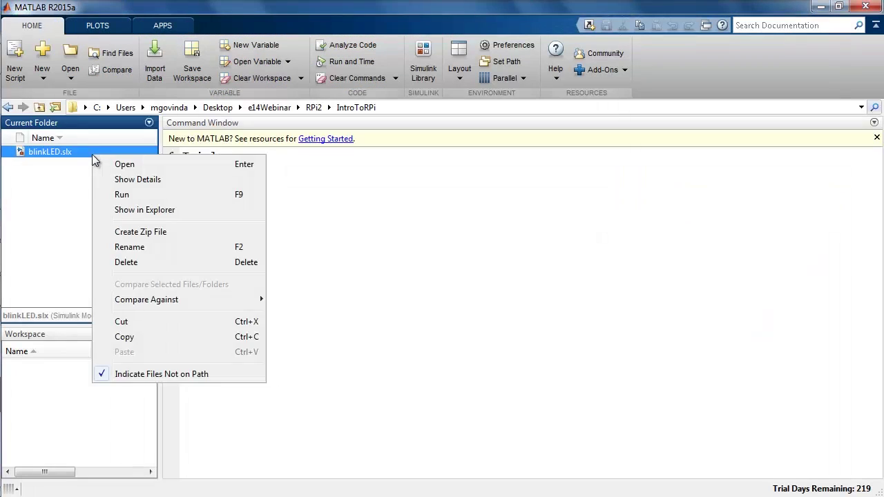
Open blinkLED.slx and check the Pulse Generator's amplitude 1 and sample time 1 without changing them.
left_click(111, 164)
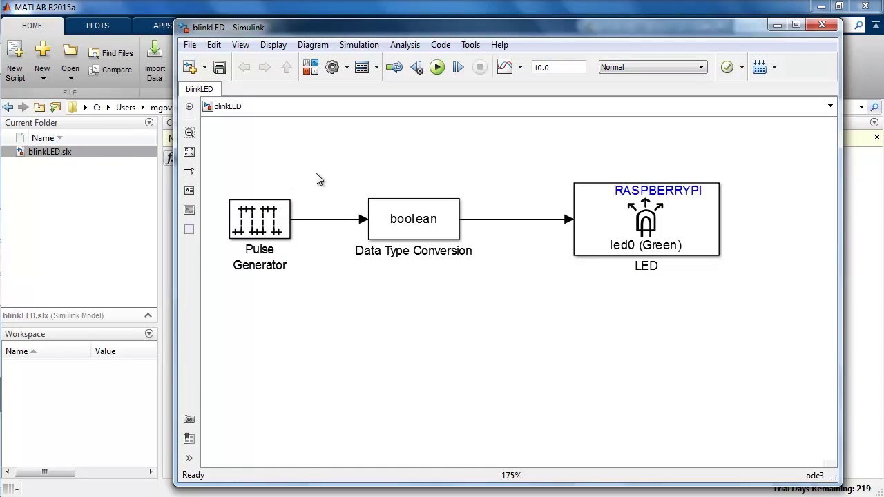
double_click(276, 227)
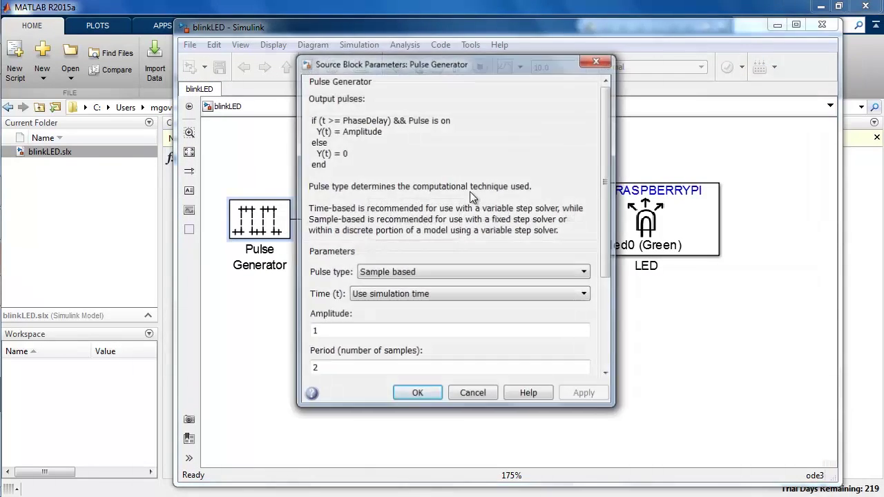
scroll(470, 192, "down", 5)
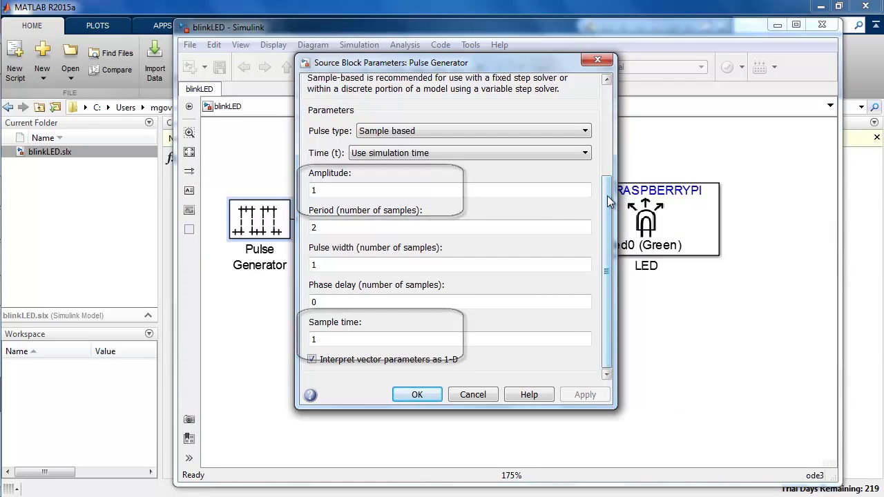
left_click(414, 395)
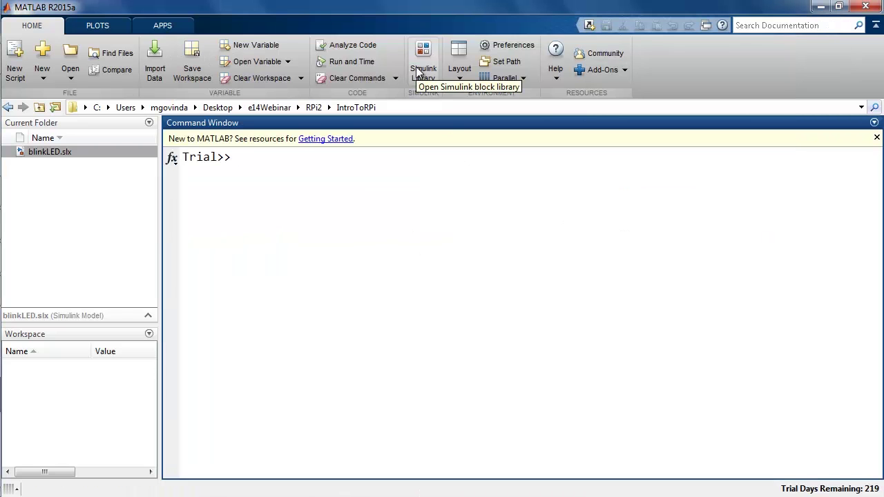
Browse the Raspberry Pi support package blocks (GPIO, LED, UDP) in the Library Browser.
left_click(418, 72)
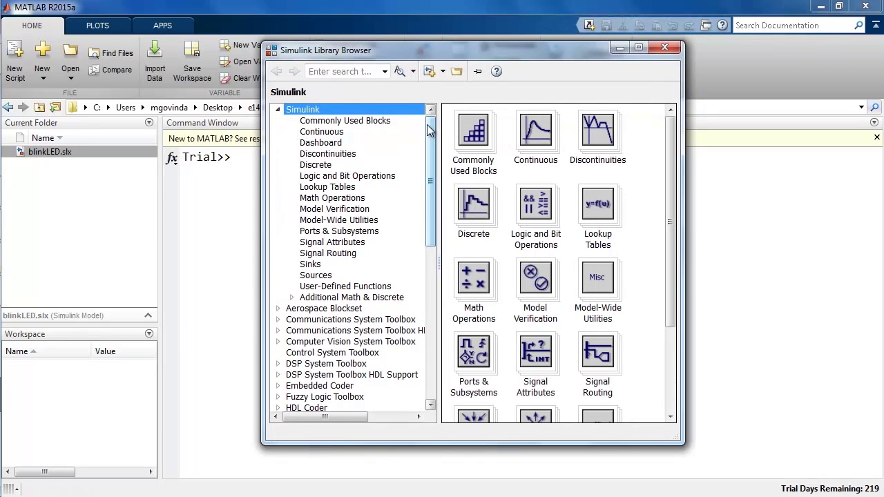
scroll(430, 147, "down", 1)
left_click_drag(430, 146, 435, 282)
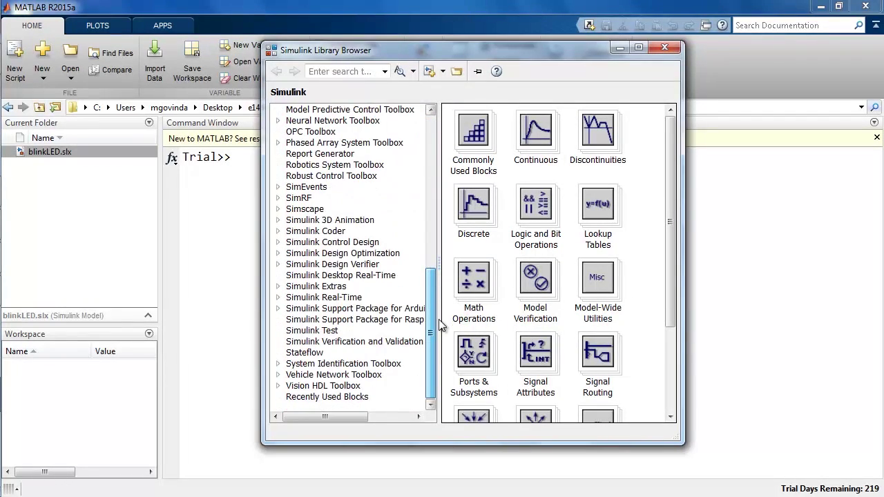
left_click(388, 320)
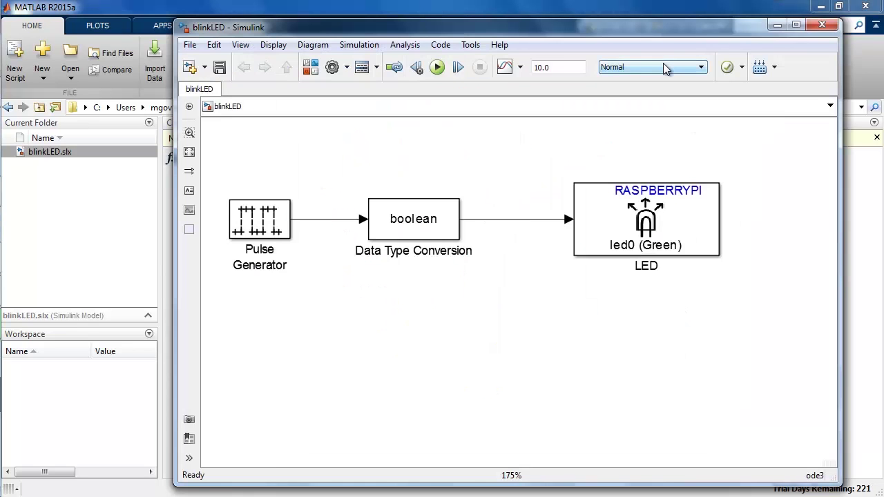
Keep Normal simulation mode, deploy blinkLED to the Raspberry Pi, and close the model.
left_click(663, 63)
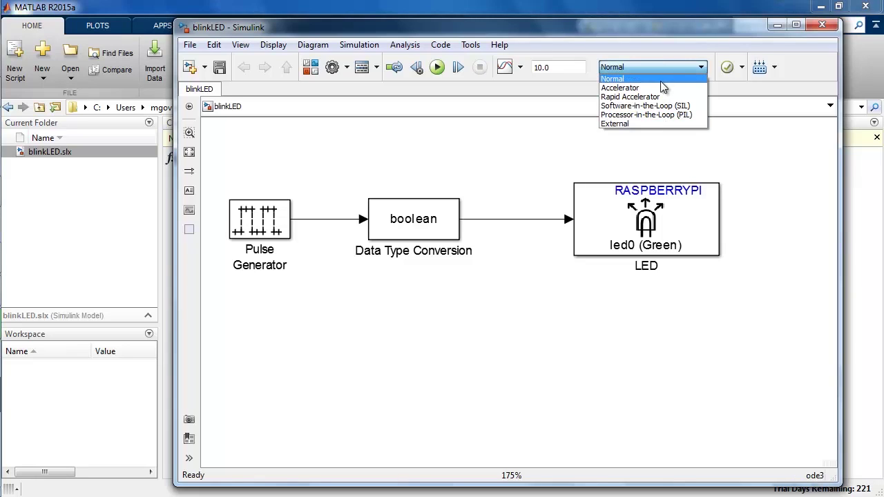
left_click(661, 81)
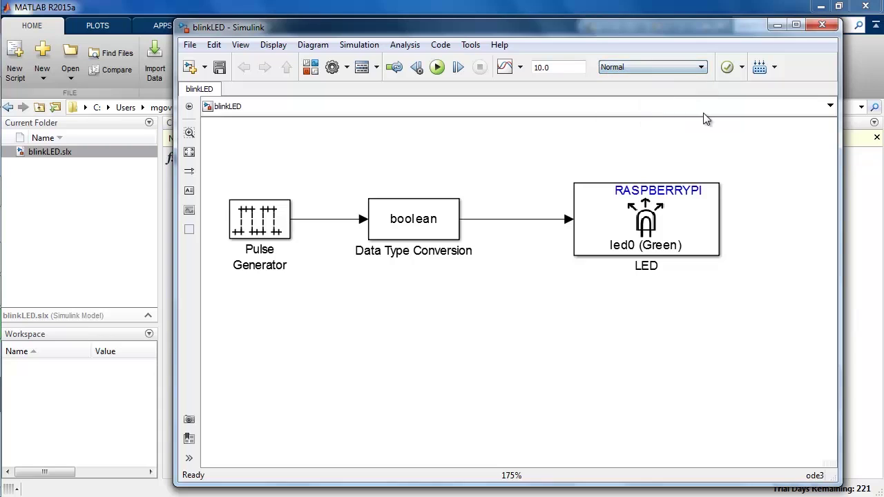
left_click(760, 72)
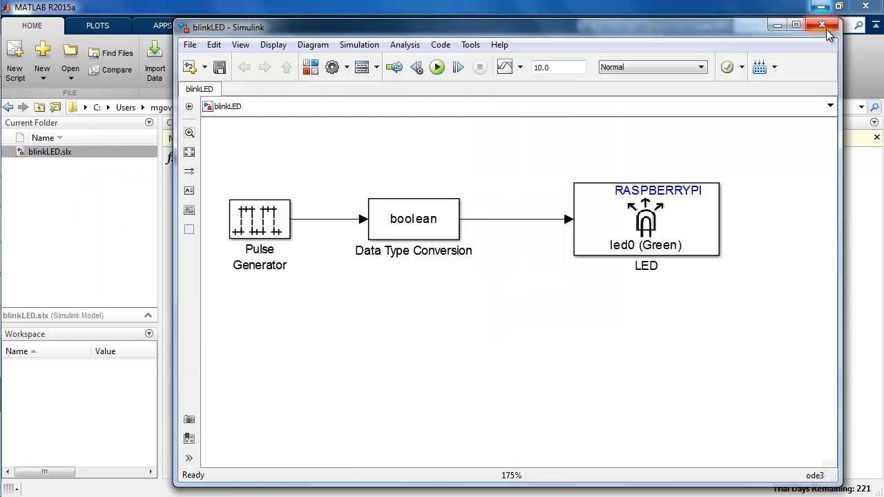
left_click(827, 14)
Search the MATLAB documentation for 'Simulink support for raspberry pi'.
left_click(728, 189)
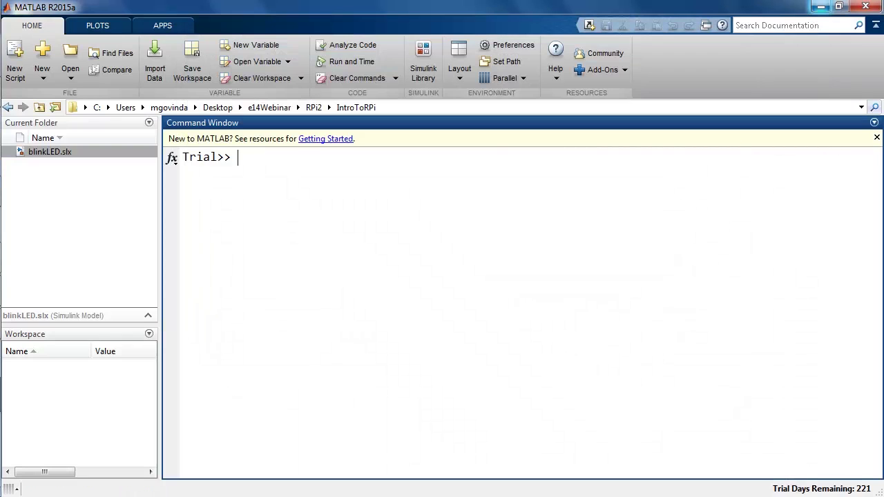
left_click(765, 26)
type("Simulink")
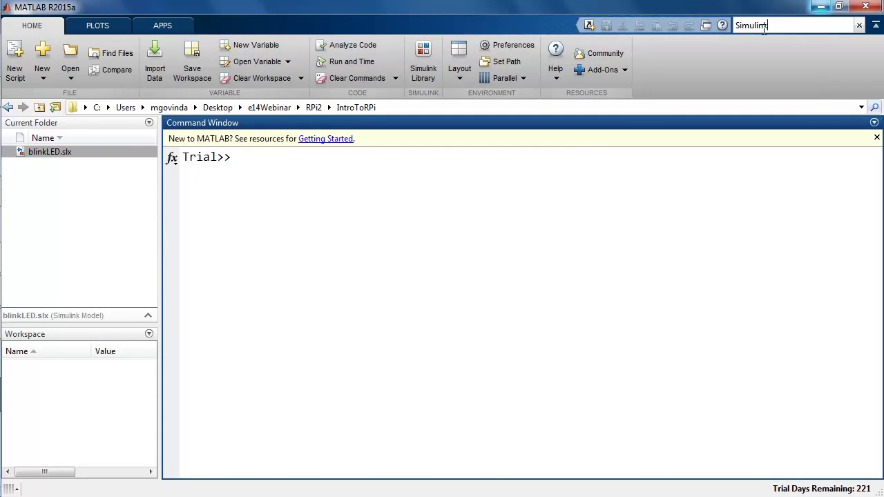
type(" suppor")
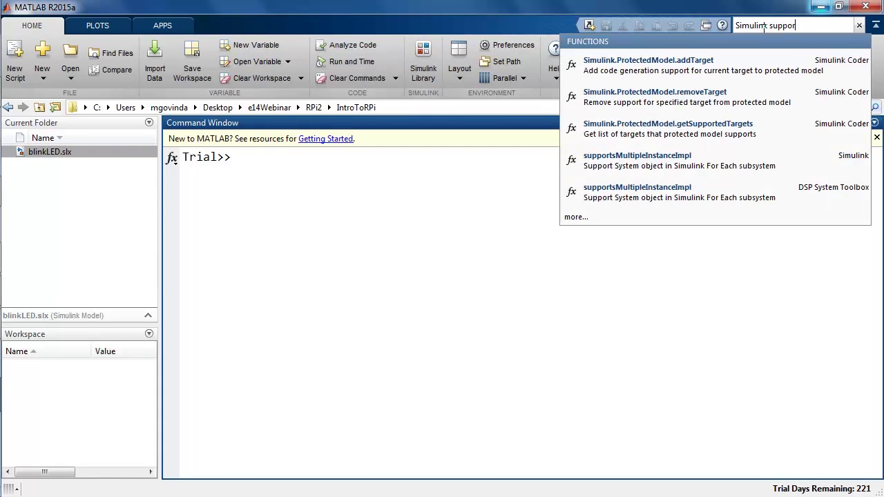
type("t for raspb")
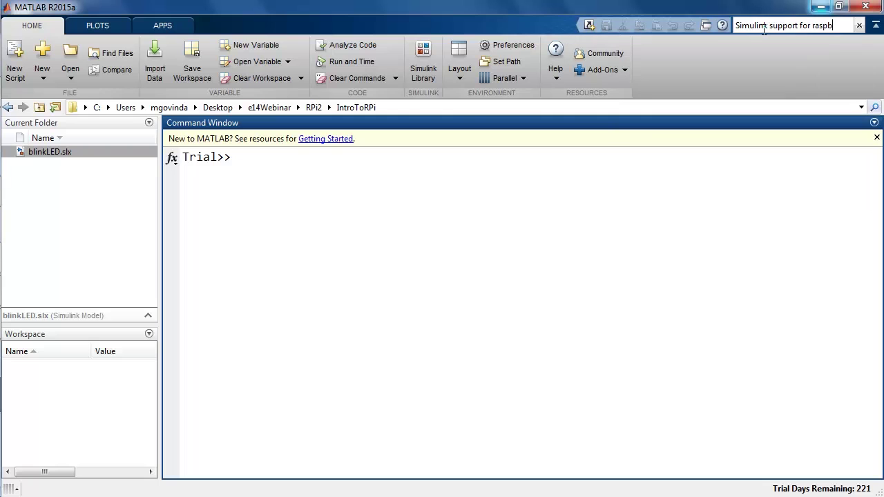
type("erry pi")
key("Return")
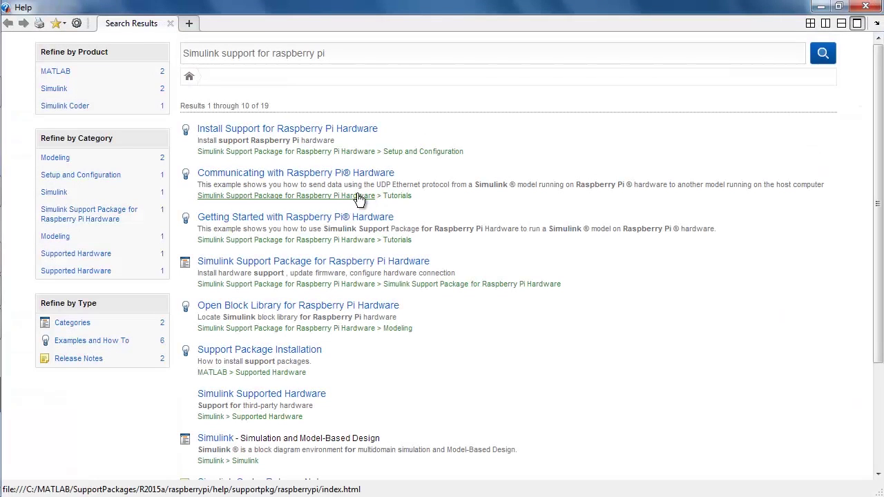
Open the V4L2 Video Capture help page from the Raspberry Pi support package's block list.
left_click(358, 199)
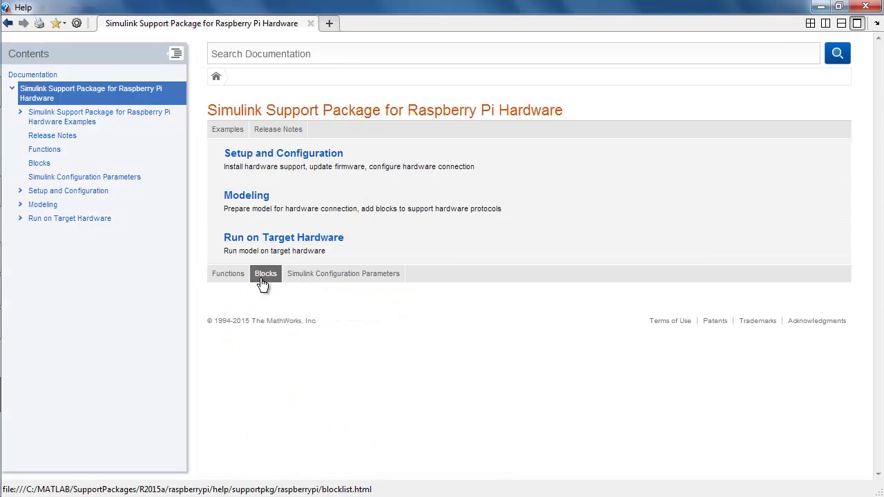
left_click(269, 277)
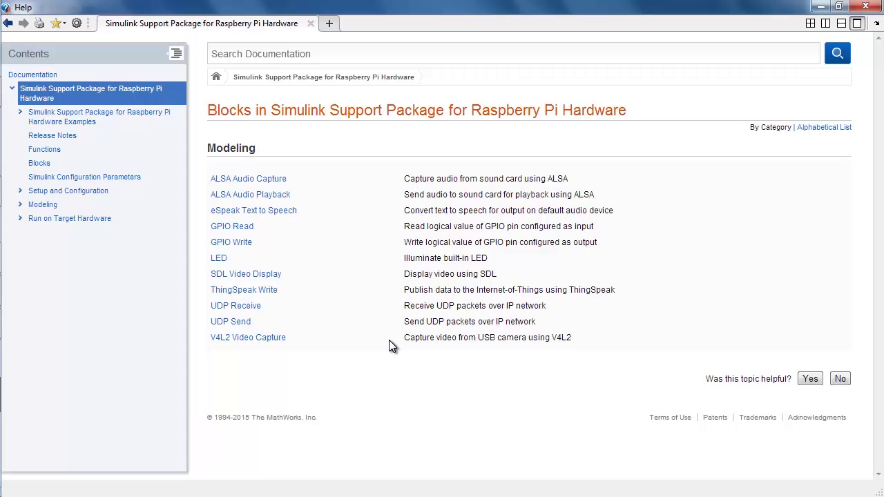
left_click(262, 340)
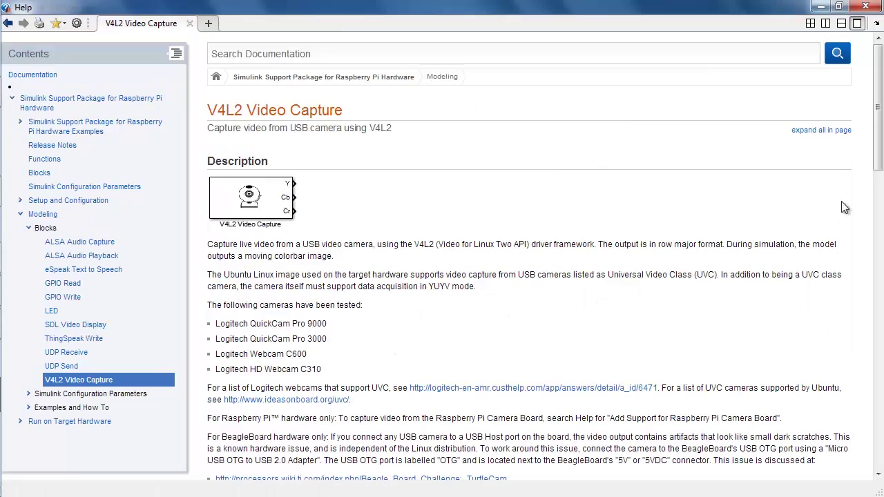
Copy 'Add Support for Raspberry Pi Camera Board' into the documentation search field.
left_click_drag(880, 166, 879, 204)
left_click_drag(609, 273, 808, 289)
left_click(623, 50)
type("Add Support for Raspberry Pi Camera Board")
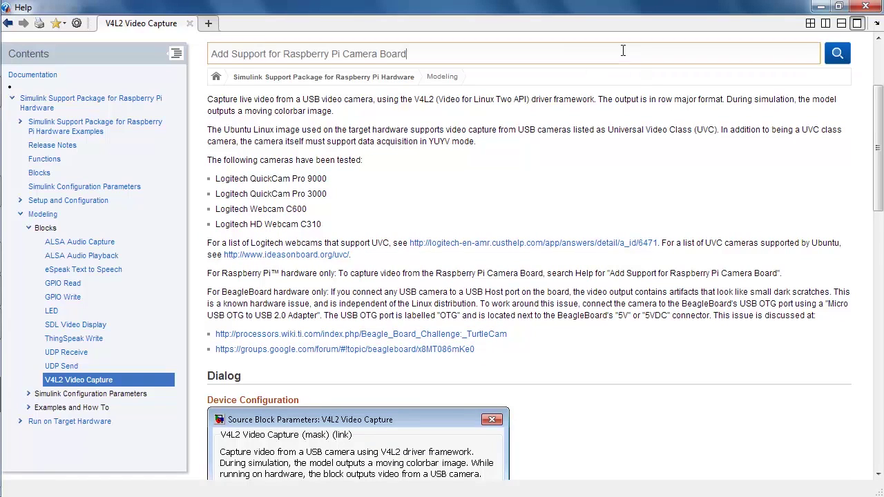
Run the setup commands from the 'Use Camera Board with V4L2 Video Capture Block' page.
key("Return")
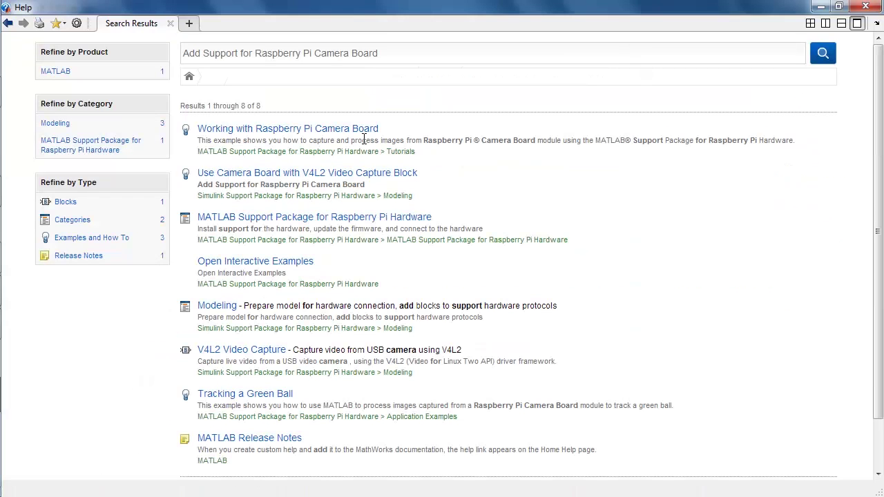
left_click(342, 175)
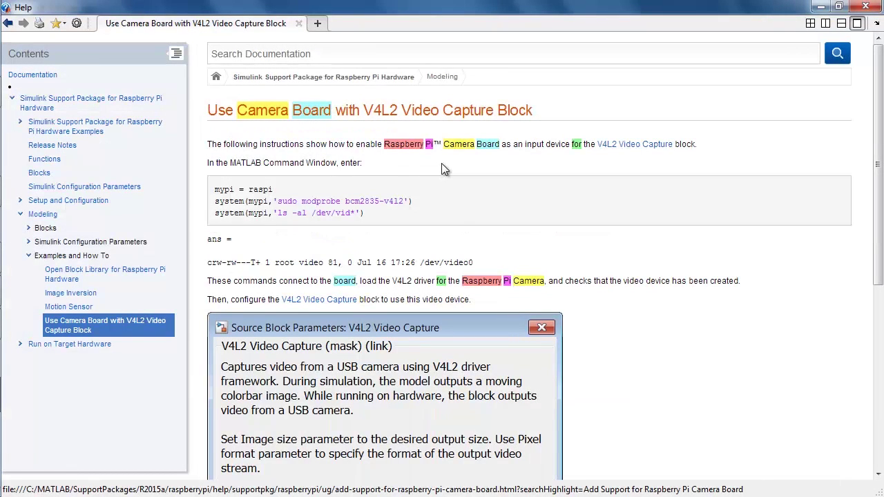
left_click_drag(374, 213, 214, 189)
right_click(234, 188)
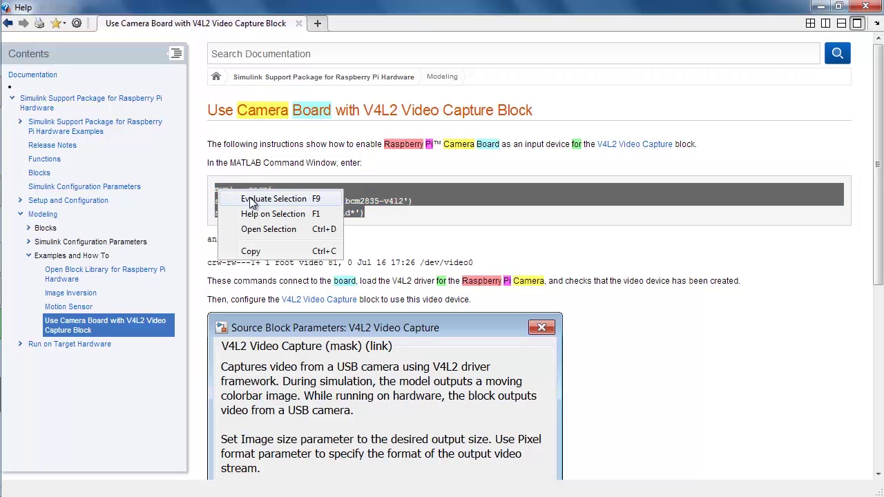
left_click(251, 198)
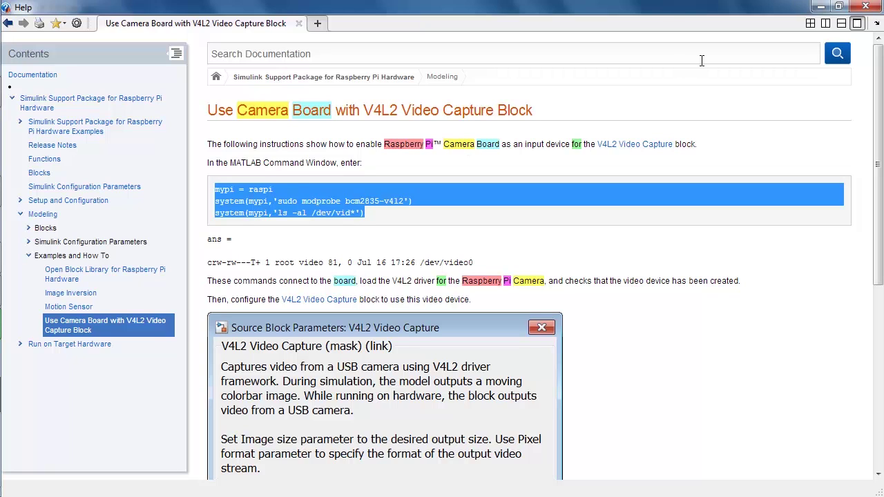
Check the command output confirming /dev/video0 exists, then return to the Help window.
left_click(819, 8)
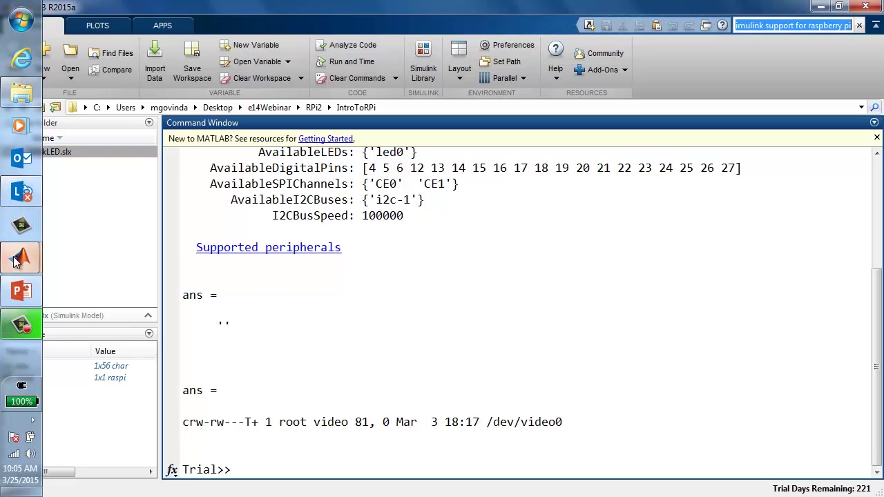
mouse_move(21, 257)
left_click(80, 284)
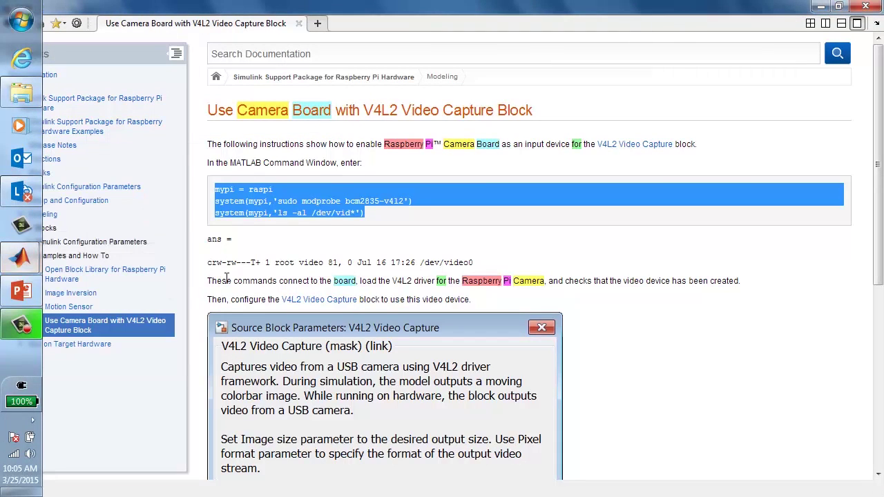
left_click(277, 232)
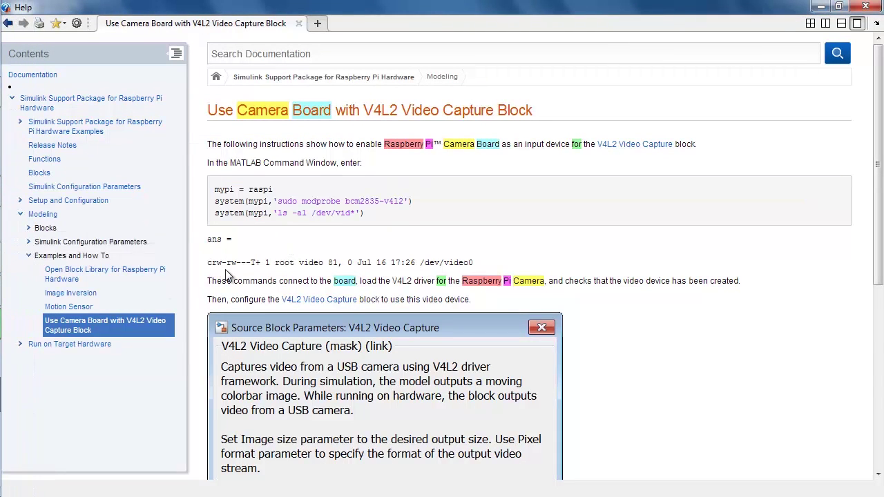
Open the raspberrypi_inversion model from the support package's Image Inversion example, then close Help.
left_click(11, 25)
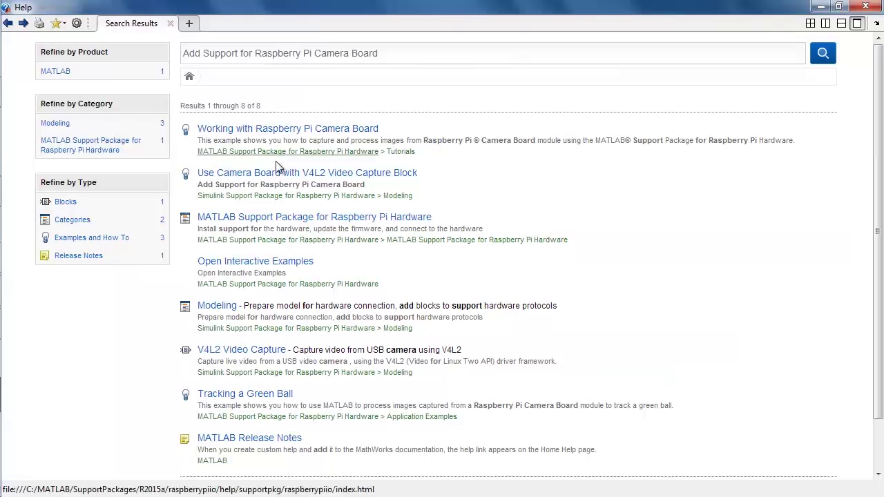
left_click(280, 197)
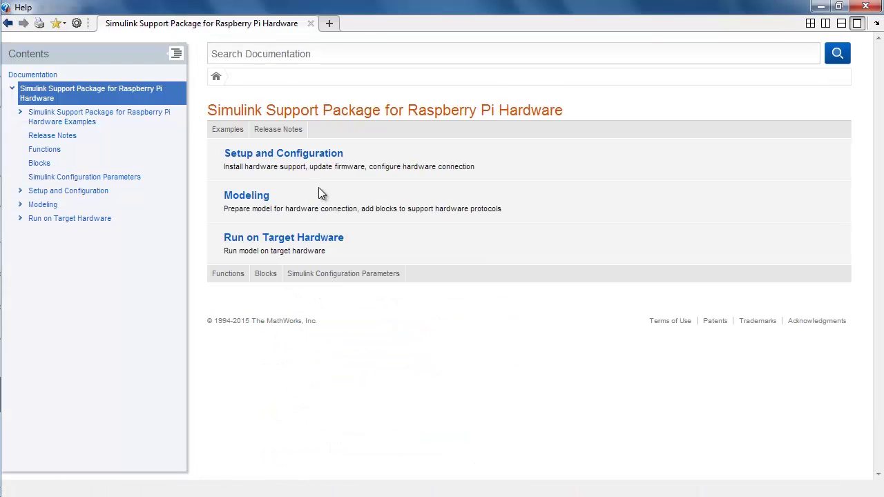
left_click(239, 138)
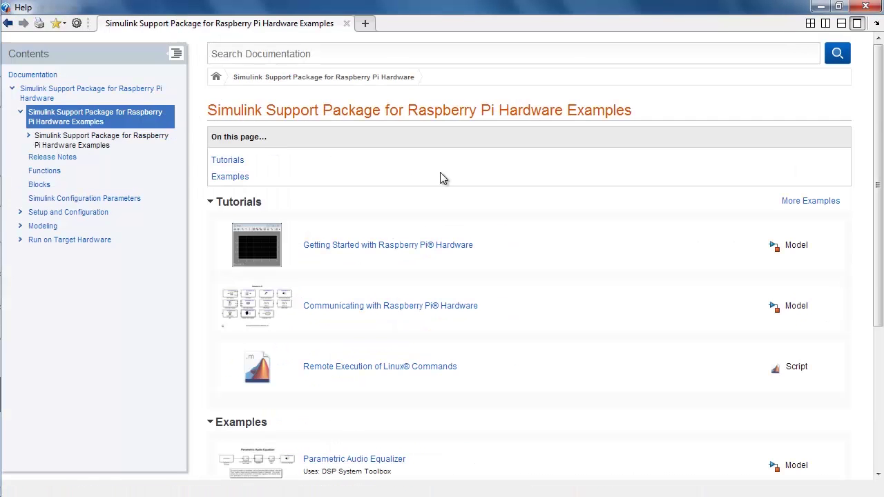
left_click_drag(879, 119, 879, 261)
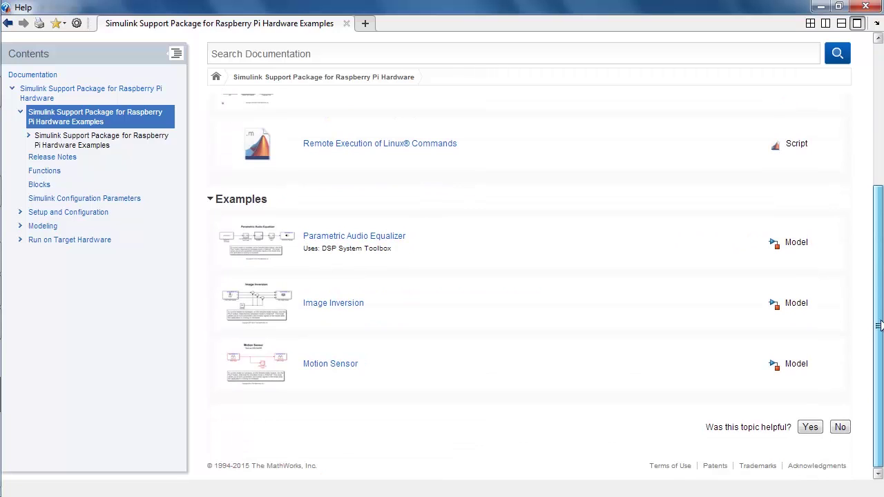
left_click(333, 304)
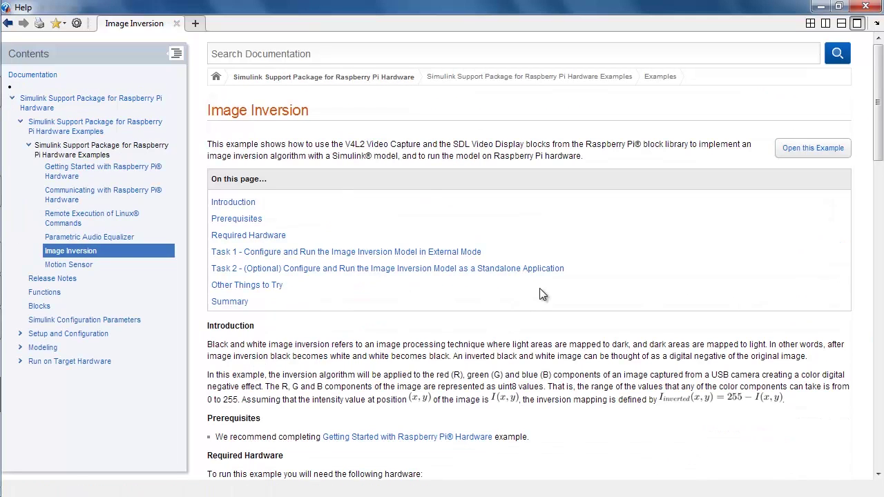
left_click(841, 159)
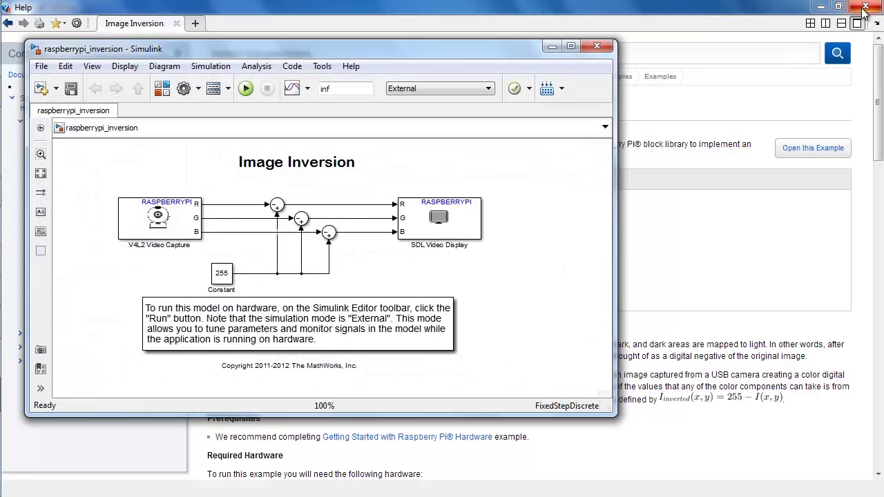
left_click(865, 7)
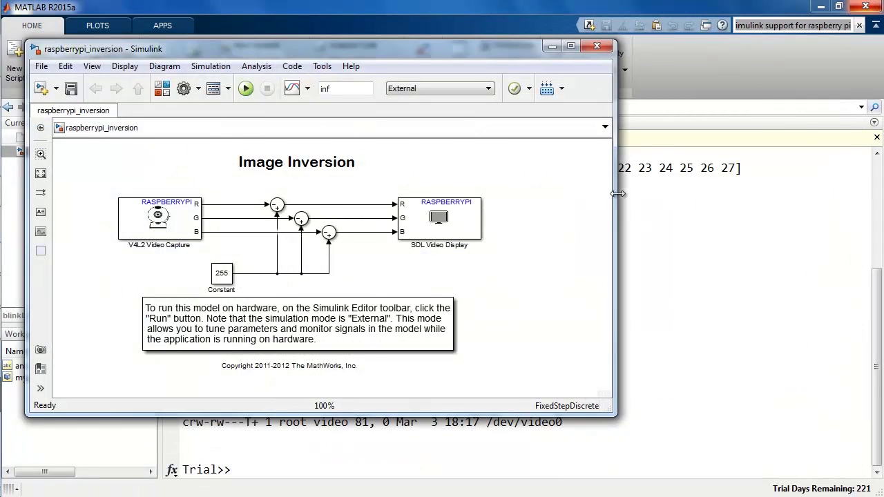
Move the example model to the right of the screen and clear the Command Window with clc.
left_click_drag(592, 207, 513, 207)
left_click_drag(353, 51, 715, 67)
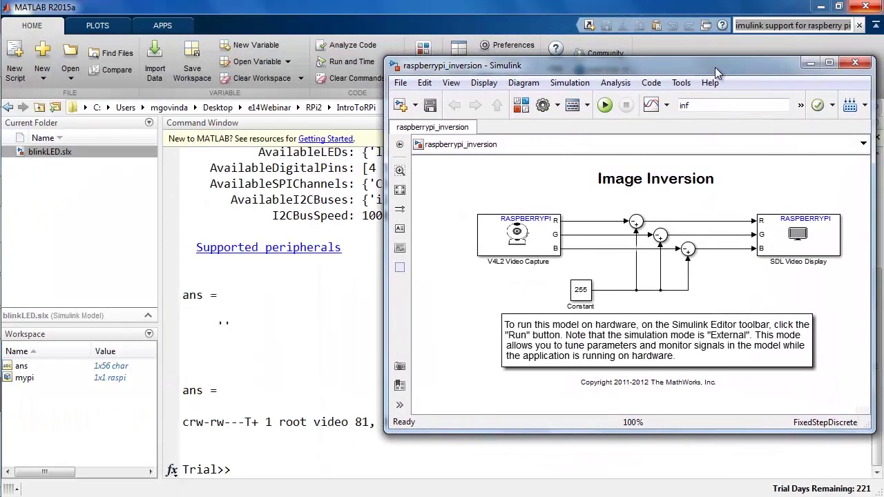
left_click(386, 330)
type("clc")
key("Return")
Create a new blank Simulink model in the current folder named myRaspiInversion.slx.
right_click(110, 207)
mouse_move(165, 258)
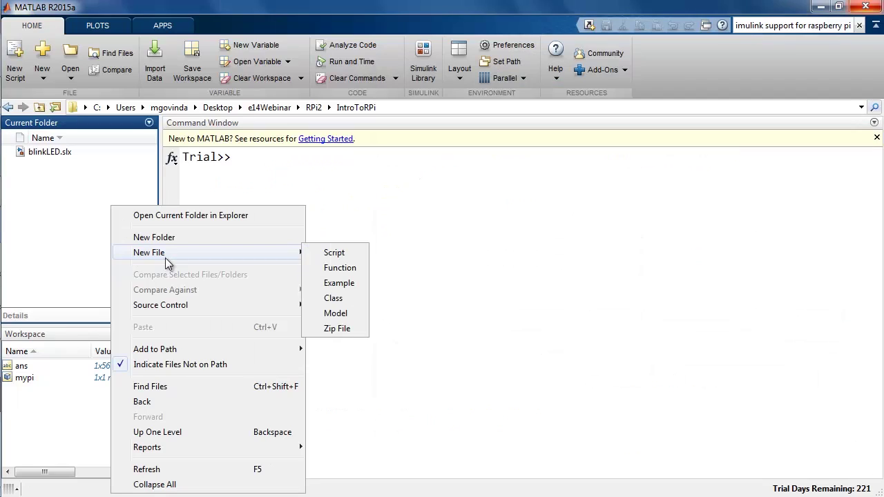
left_click(336, 314)
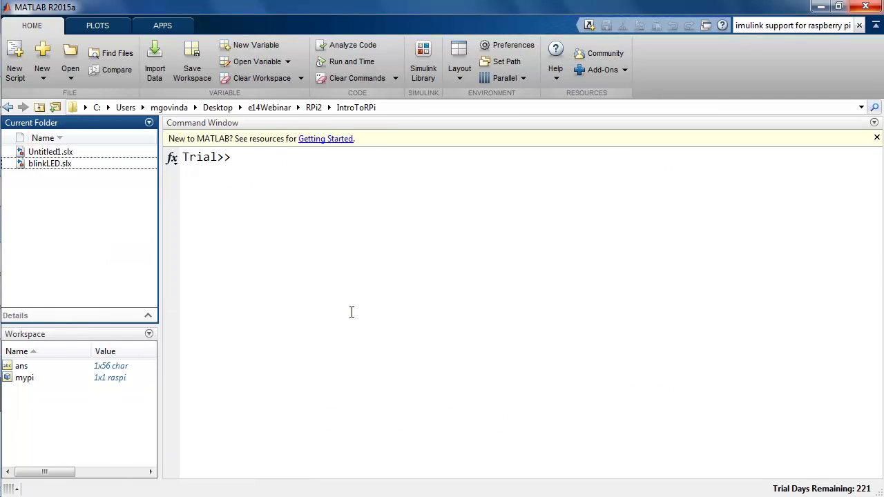
type("myRaspiInversion")
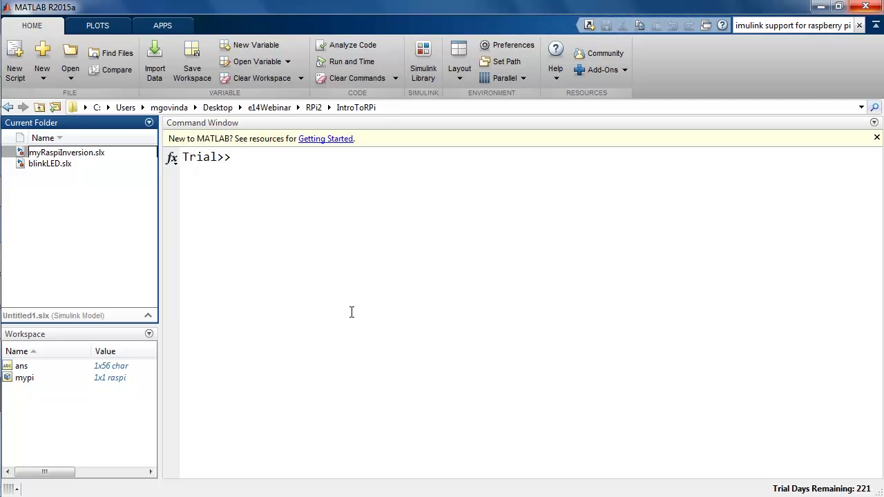
key("Return")
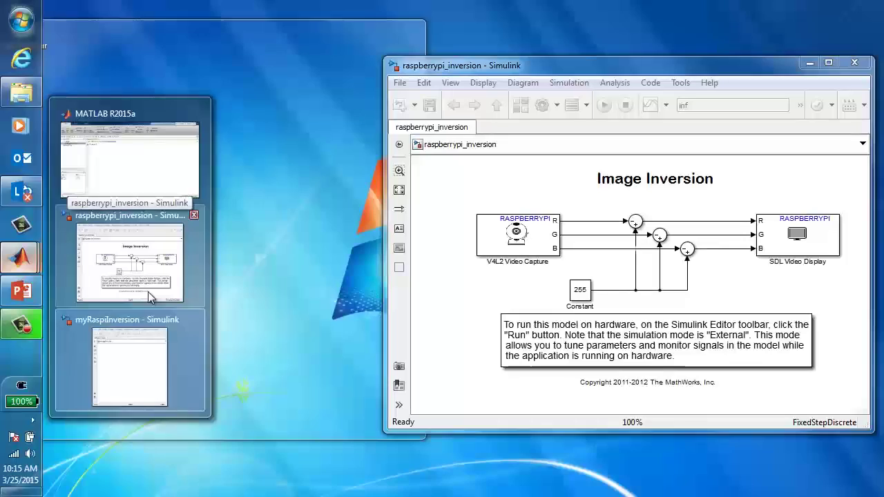
Add V4L2 Video Capture and SDL Video Display blocks from the Raspberry Pi library.
left_click(131, 235)
left_click(174, 68)
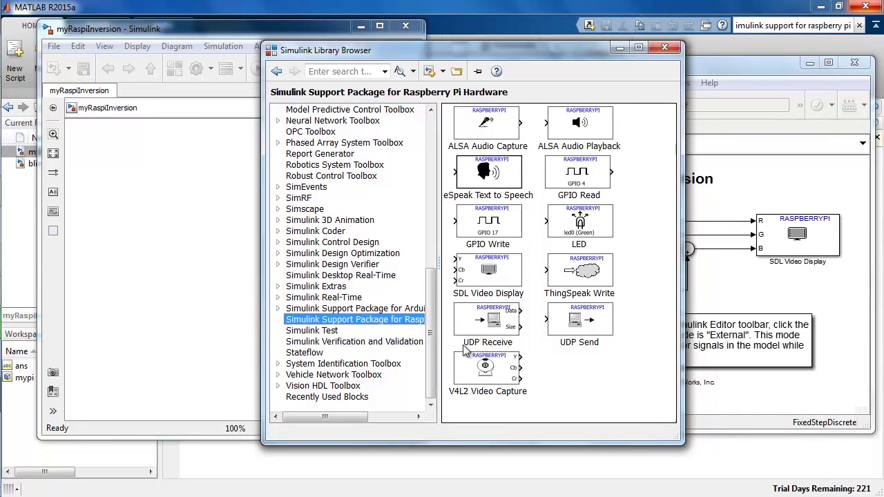
left_click_drag(474, 354, 127, 216)
left_click_drag(456, 271, 360, 220)
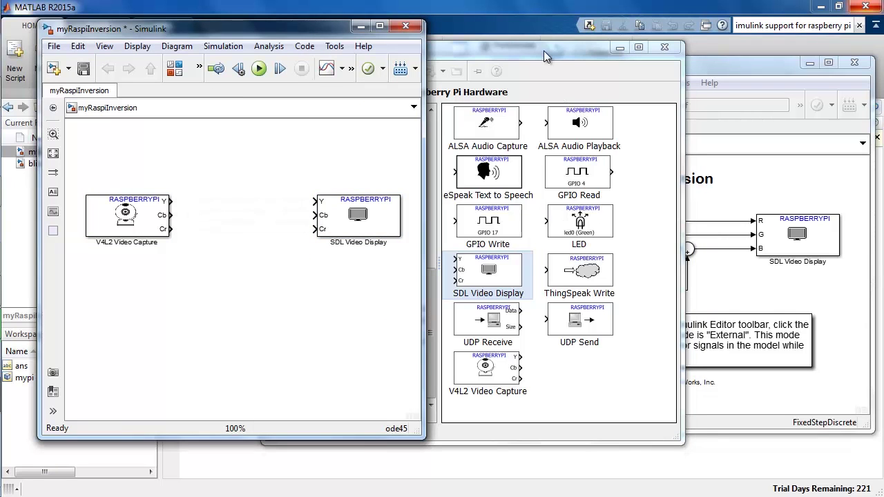
Add a Constant block and a Sum block from Commonly Used Blocks.
left_click(544, 51)
scroll(431, 130, "up", 12)
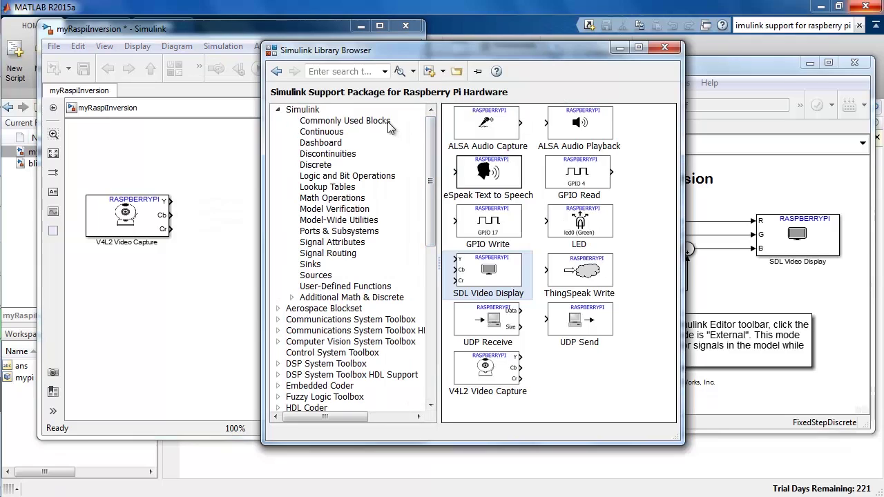
left_click(377, 121)
left_click_drag(496, 191, 153, 304)
left_click_drag(669, 254, 674, 387)
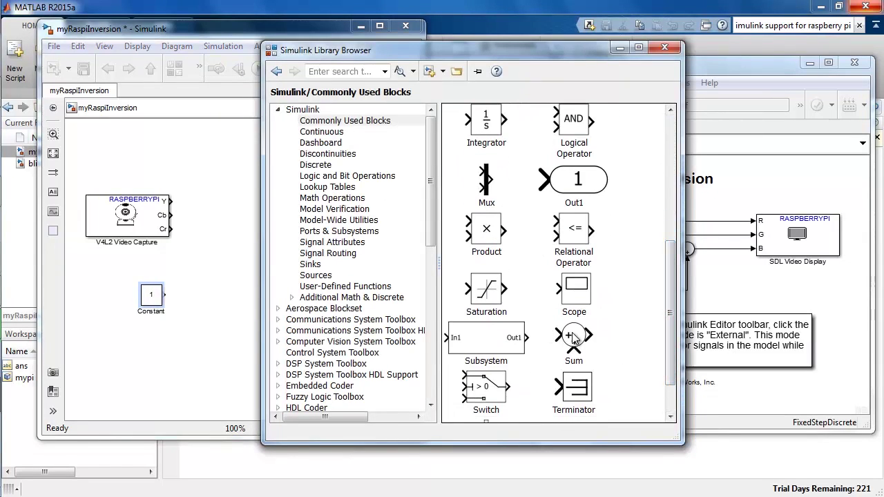
left_click_drag(572, 338, 252, 211)
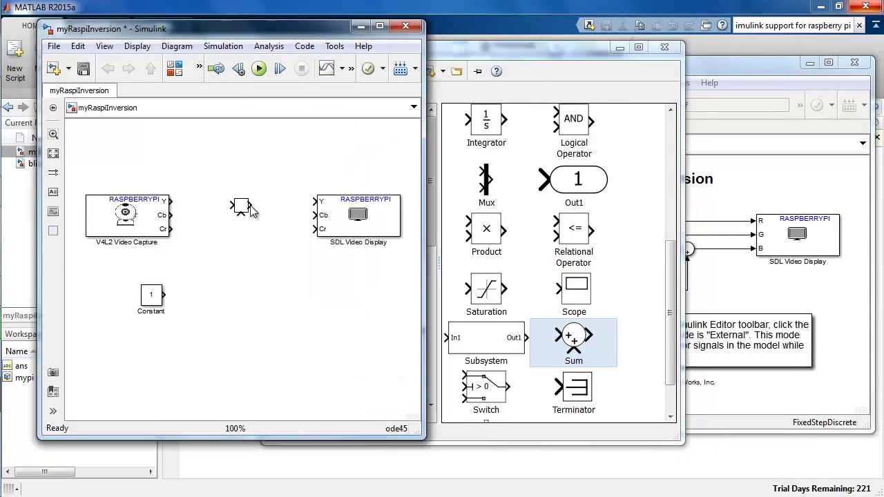
Set the V4L2 Video Capture block's pixel format to RGB.
left_click(664, 47)
double_click(127, 215)
left_click(279, 270)
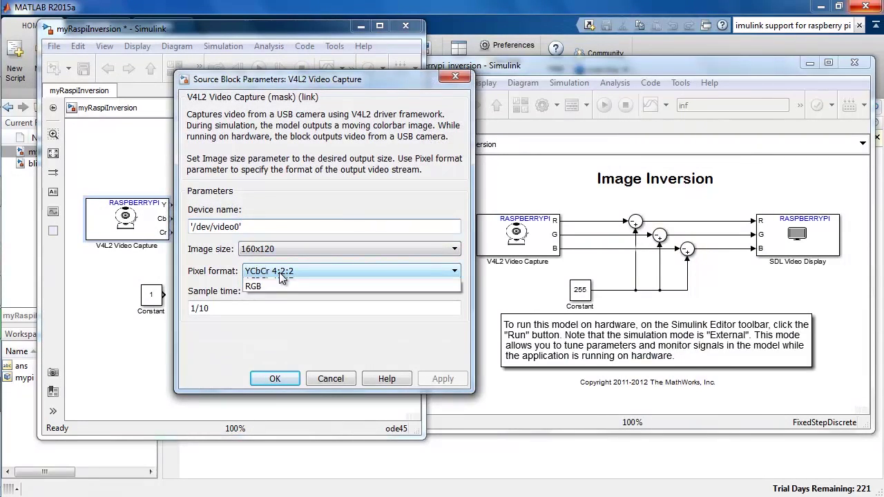
left_click(278, 293)
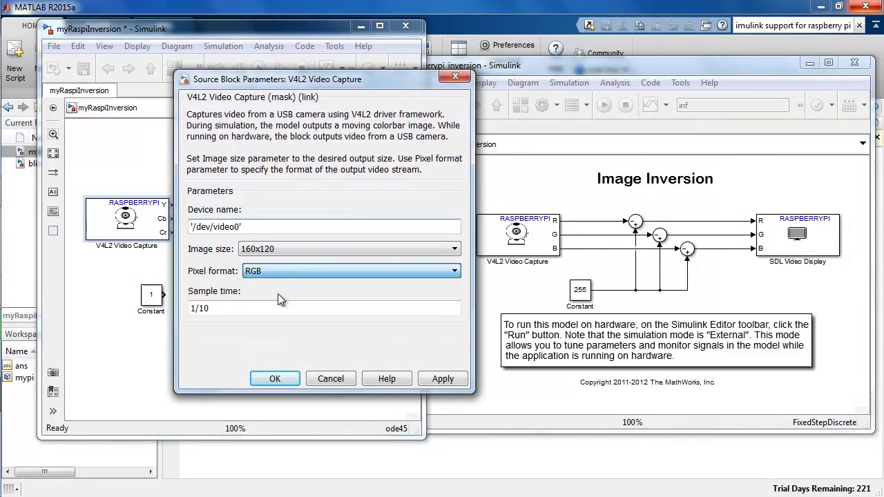
left_click(275, 379)
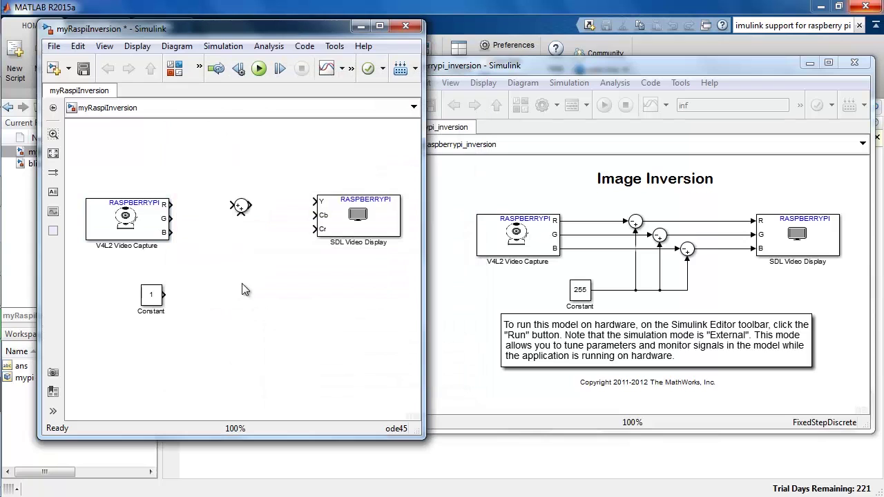
Change the Sum block's list of signs to |-+.
left_click(242, 210)
double_click(242, 208)
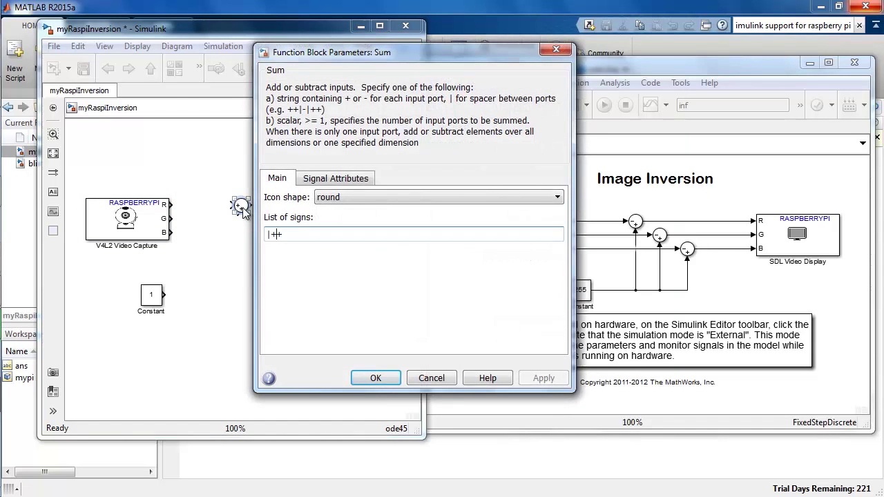
type("|-+")
key("Return")
Wire the Constant block into the Sum's lower input and set its value to 255.
mouse_move(241, 215)
left_mouse_down()
mouse_move(232, 247)
mouse_move(146, 314)
left_mouse_up()
double_click(156, 303)
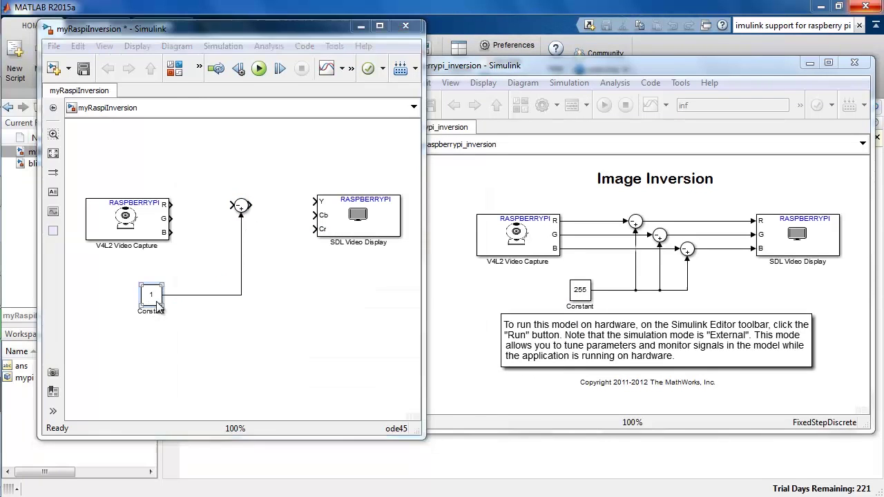
type("255")
key("Return")
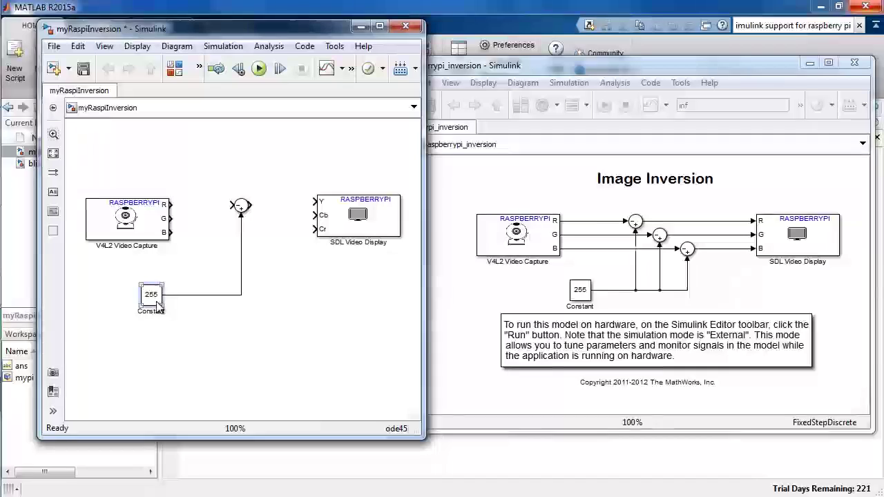
Wire the camera's R output into the Sum, and the Sum output into the display's first input.
left_click(287, 332)
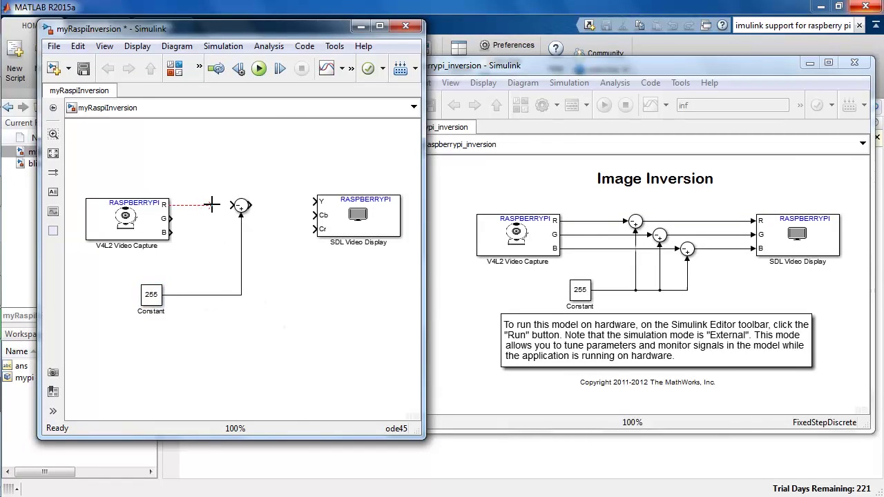
left_click_drag(222, 204, 234, 205)
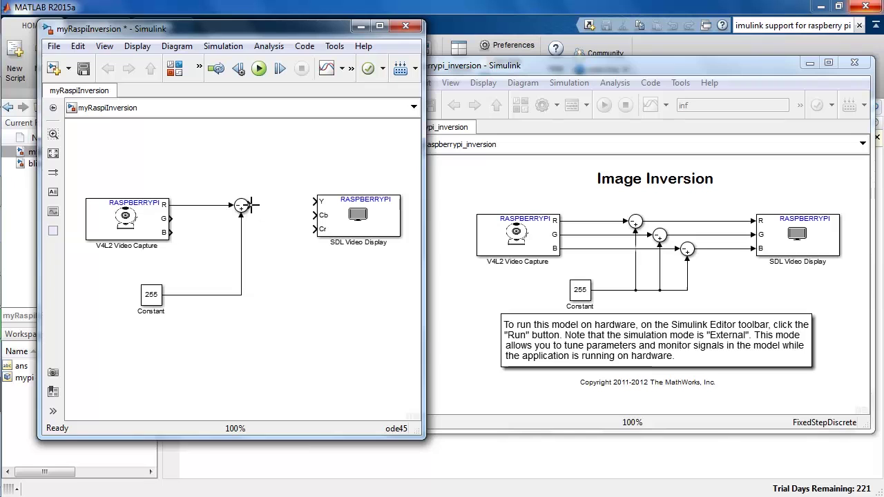
left_click_drag(331, 214, 326, 199)
Set the SDL Video Display pixel format to RGB, connect the camera's G output to it, and save.
left_click(347, 213)
double_click(347, 213)
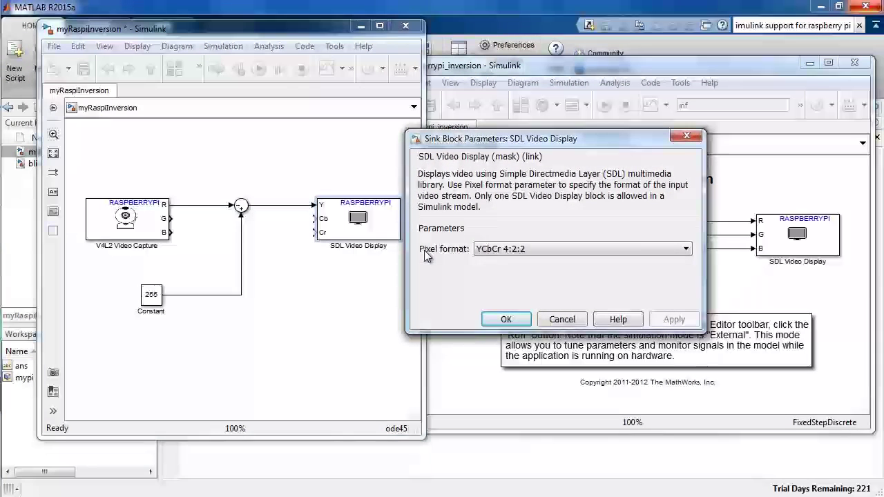
left_click(496, 253)
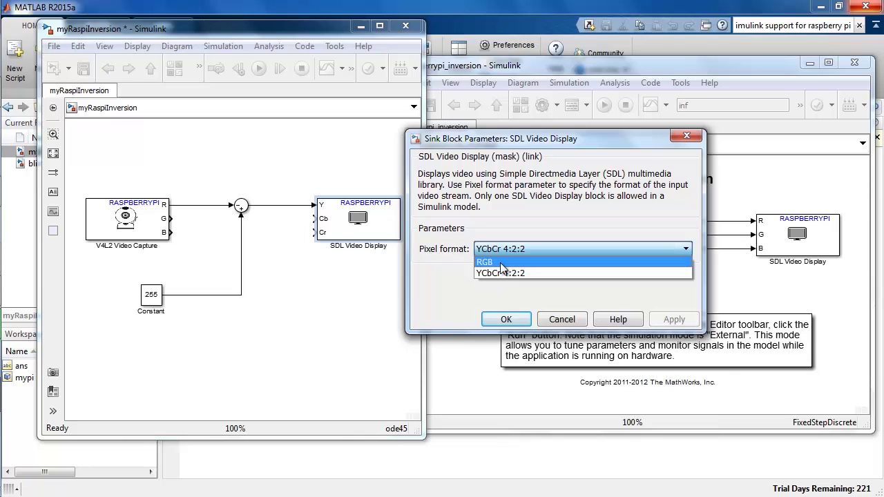
left_click(499, 260)
left_click(507, 319)
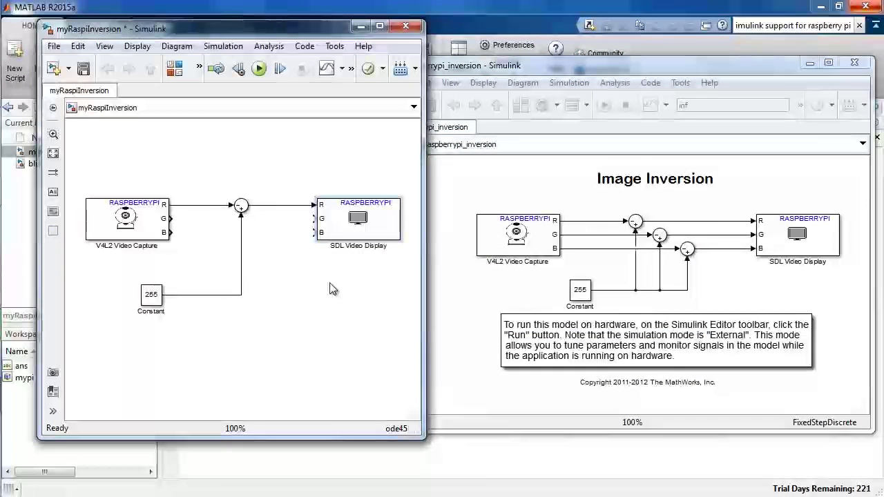
left_click_drag(171, 218, 324, 222)
key("ctrl+s")
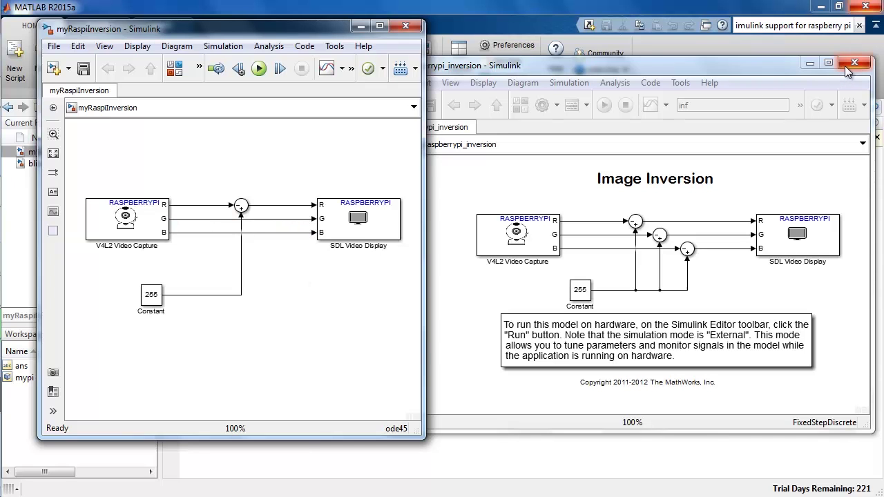
Close the raspberrypi_inversion example and switch myRaspiInversion's simulation mode to External.
left_click(853, 63)
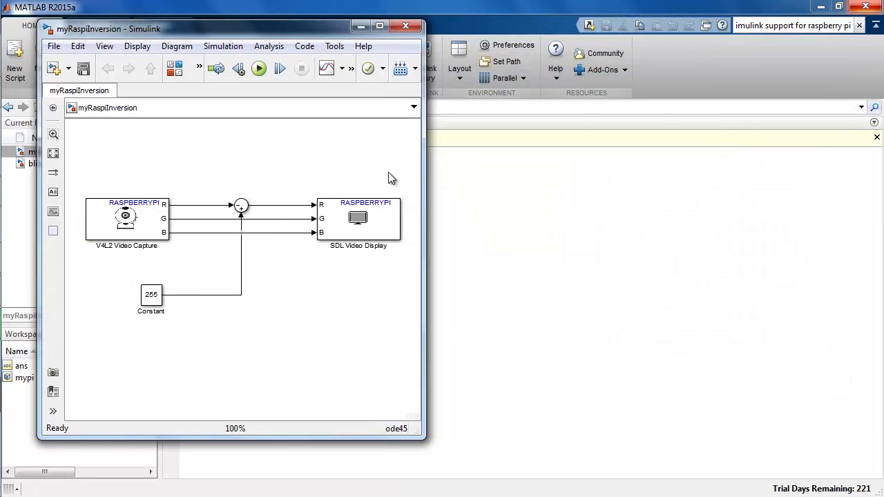
left_click_drag(423, 179, 682, 187)
left_click(432, 72)
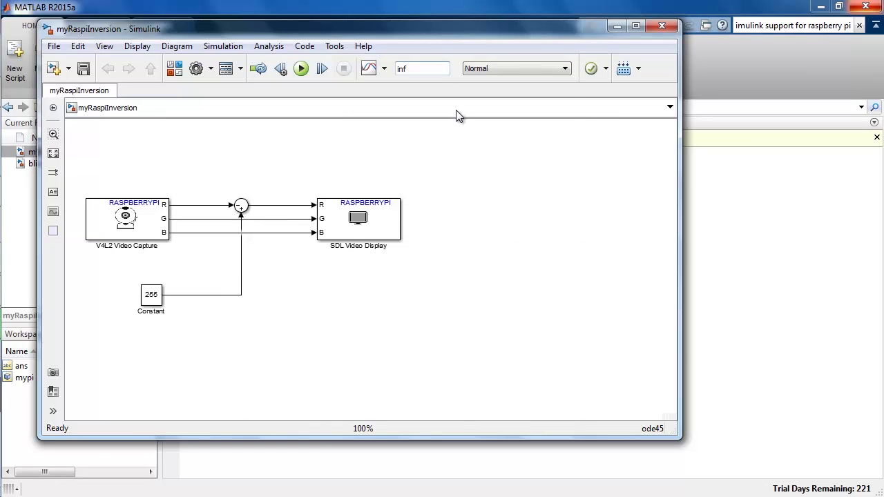
left_click(529, 71)
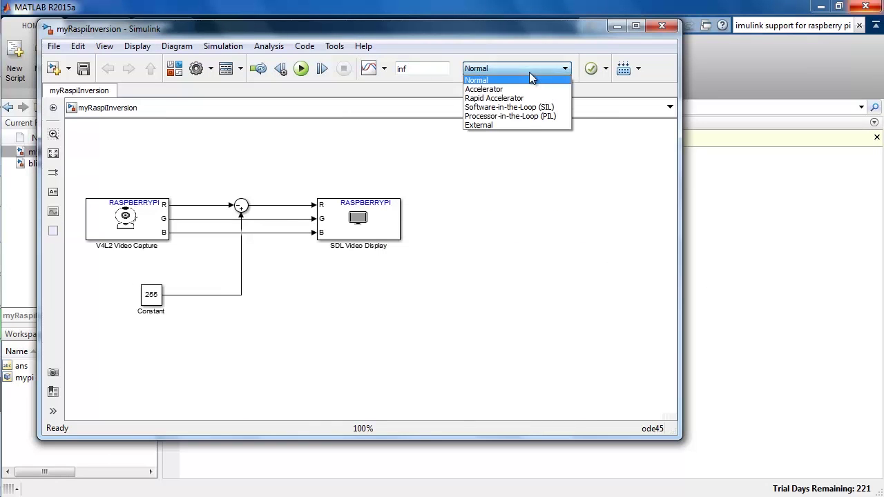
left_click(519, 125)
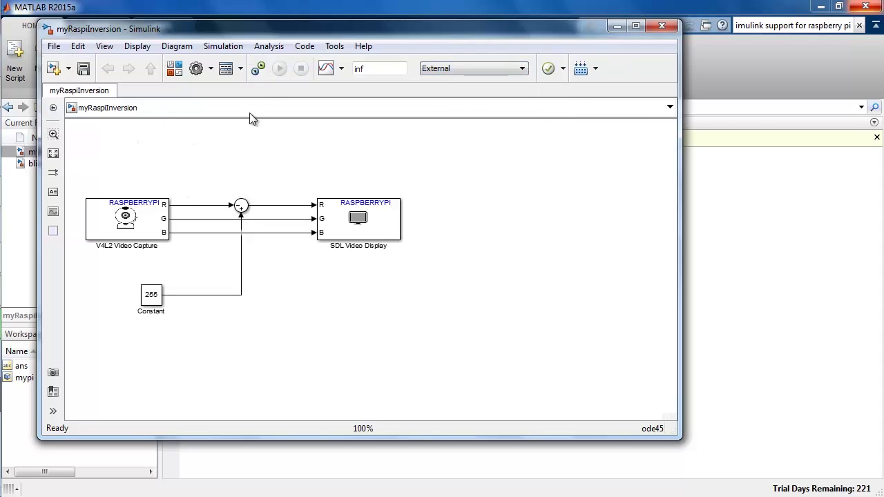
left_click(333, 47)
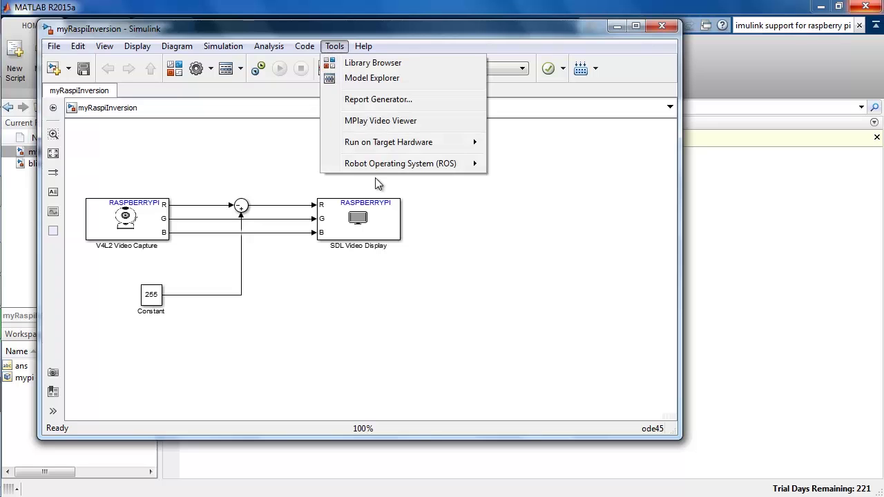
In the hardware run settings, choose Raspberry Pi as the target hardware.
mouse_move(394, 141)
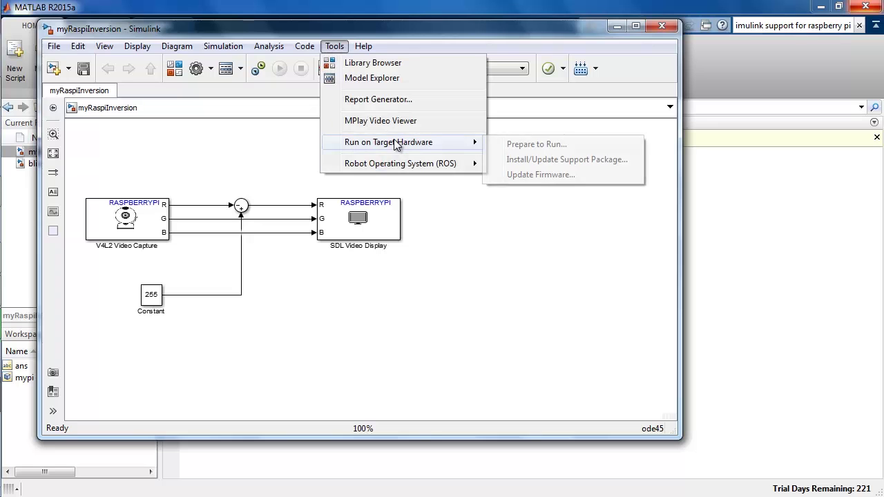
left_click(584, 144)
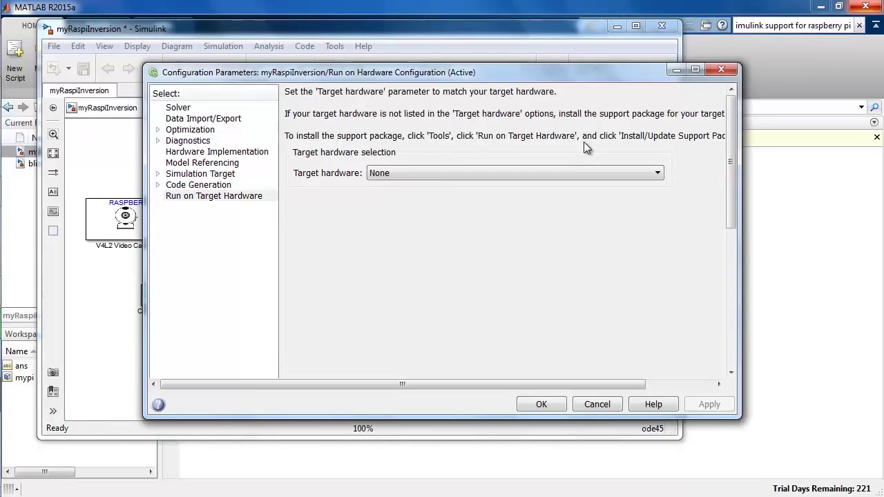
left_click(556, 175)
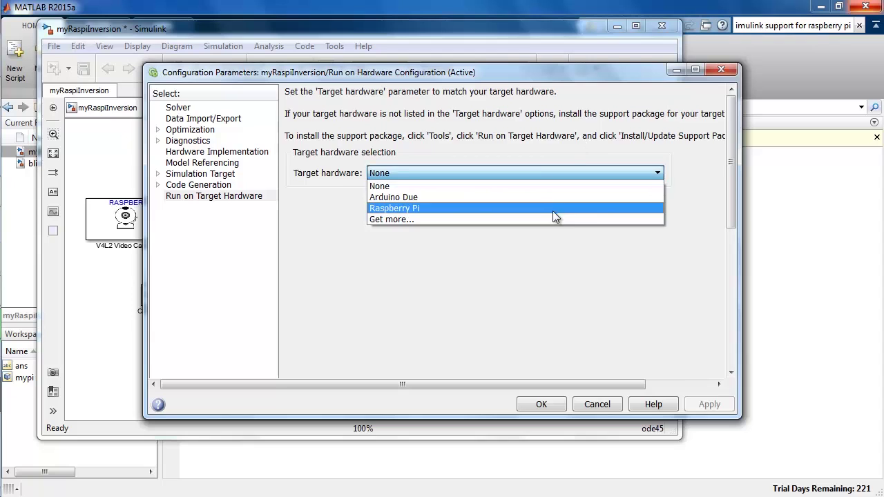
left_click(559, 207)
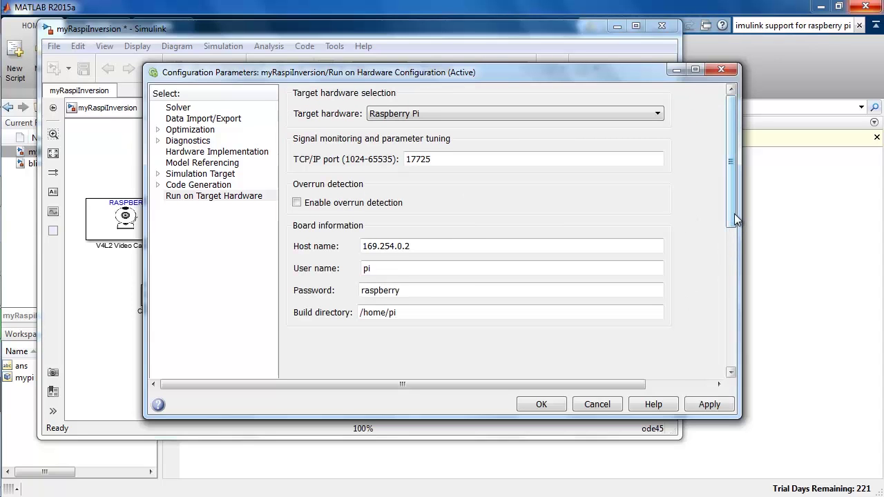
mouse_move(735, 213)
left_mouse_down()
mouse_move(736, 304)
mouse_move(742, 215)
left_mouse_up()
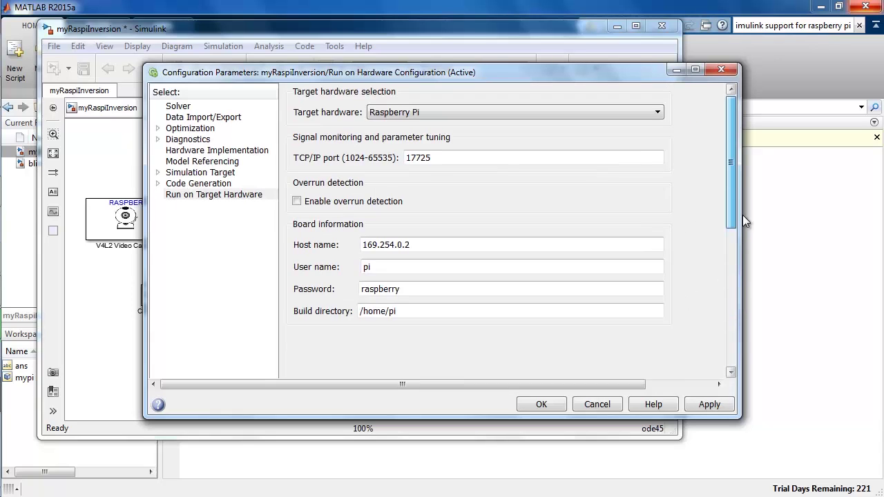
Review the board's host name, user name, password and build directory, then apply and confirm.
left_click(522, 243)
left_click(521, 269)
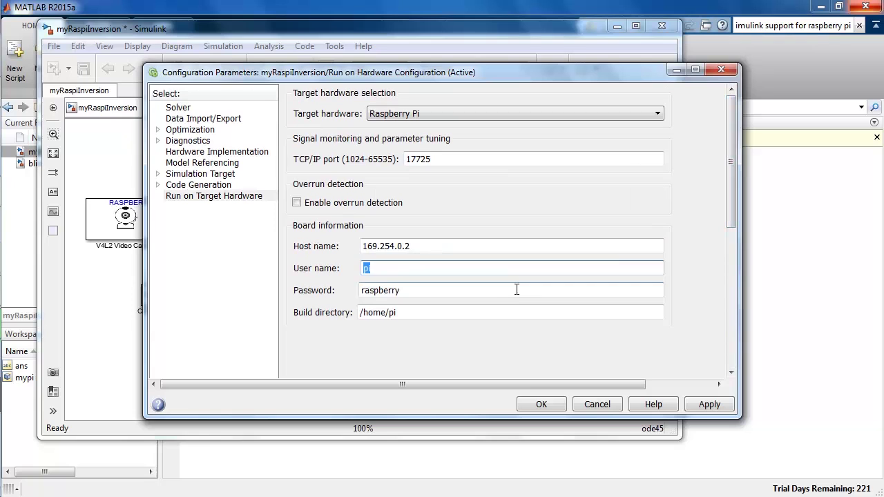
left_click(521, 290)
left_click(523, 311)
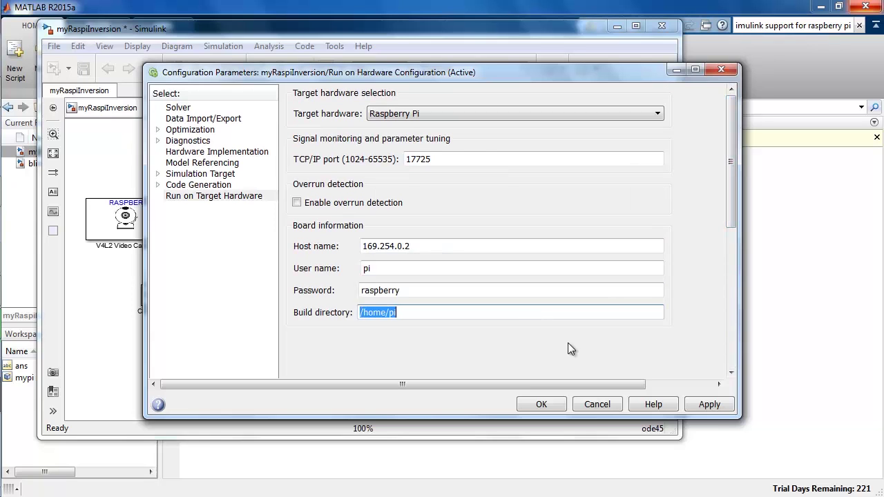
left_click(714, 408)
left_click(542, 405)
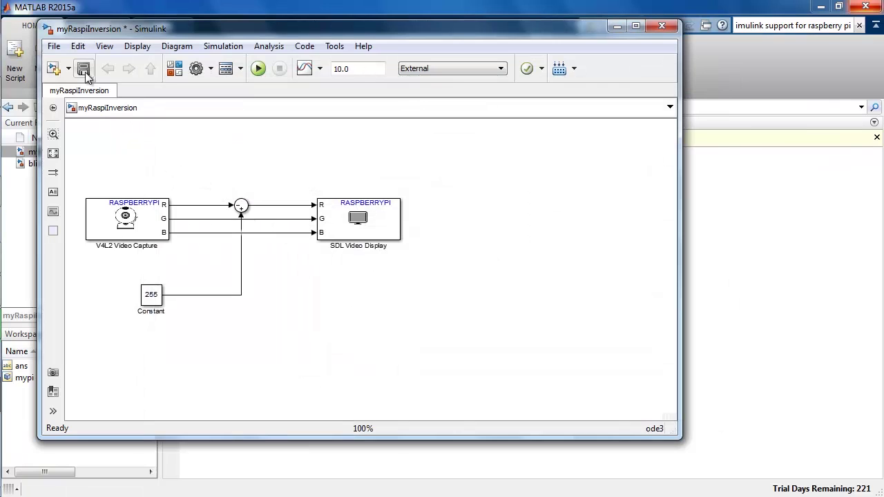
Save the model, build and run it on the Raspberry Pi, and minimize the build console.
left_click(84, 70)
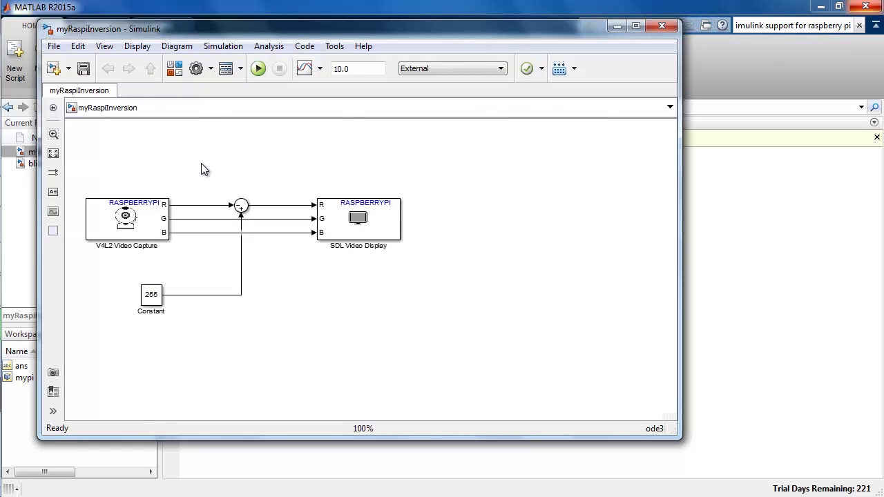
left_click(258, 69)
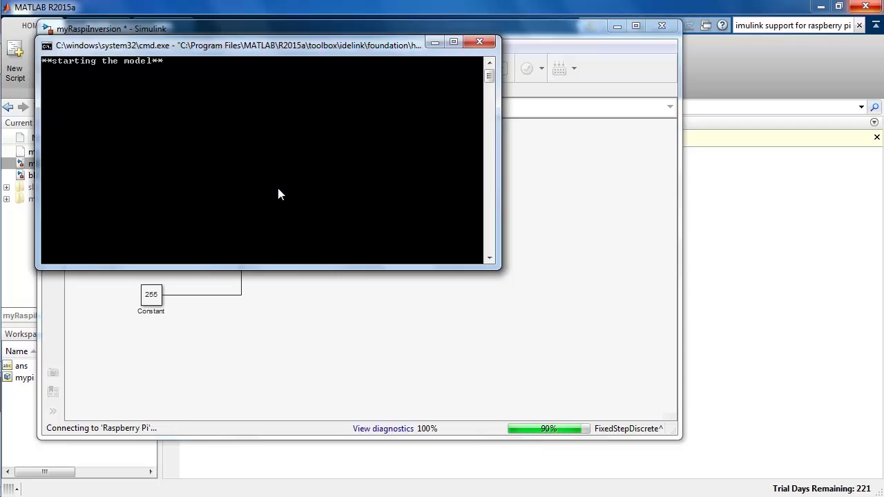
left_click(435, 41)
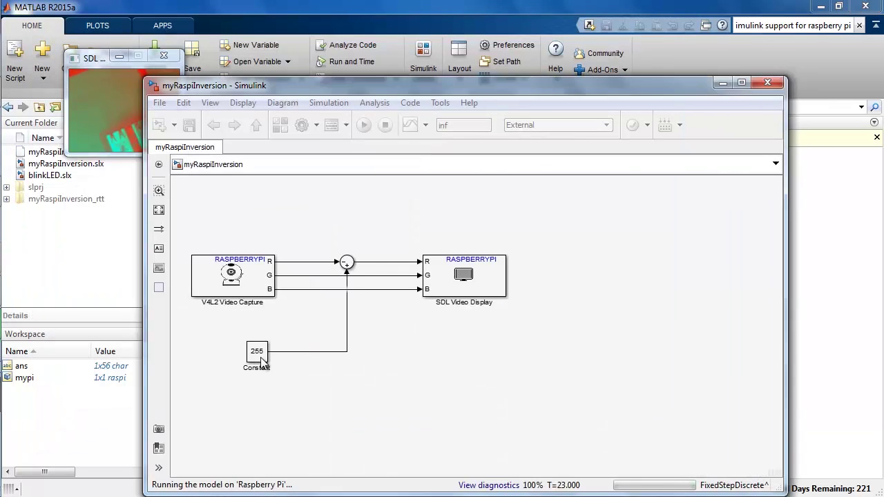
Tune the running Constant to 0 and arrange the live video and model windows side by side.
double_click(258, 353)
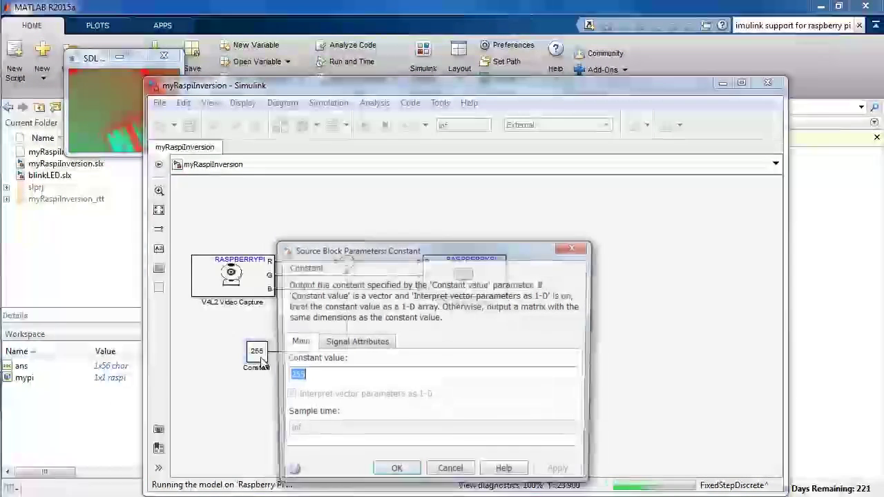
type("0")
key("Return")
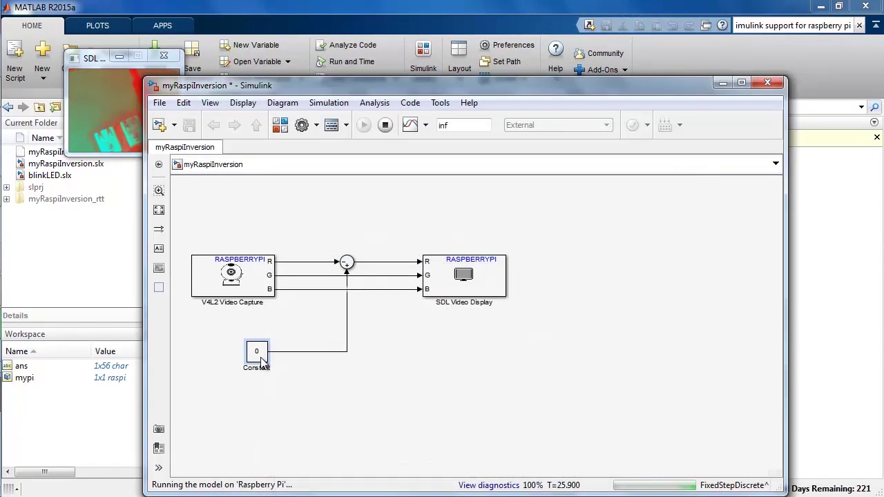
left_click_drag(97, 59, 214, 104)
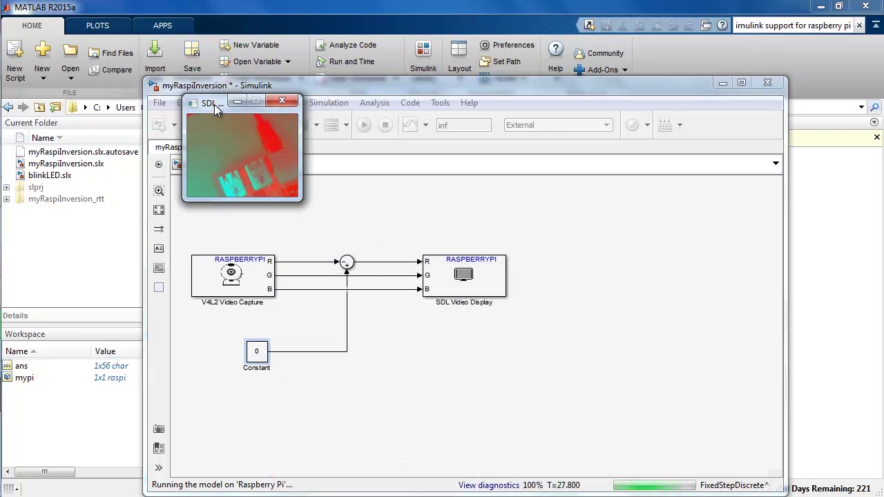
left_click(320, 370)
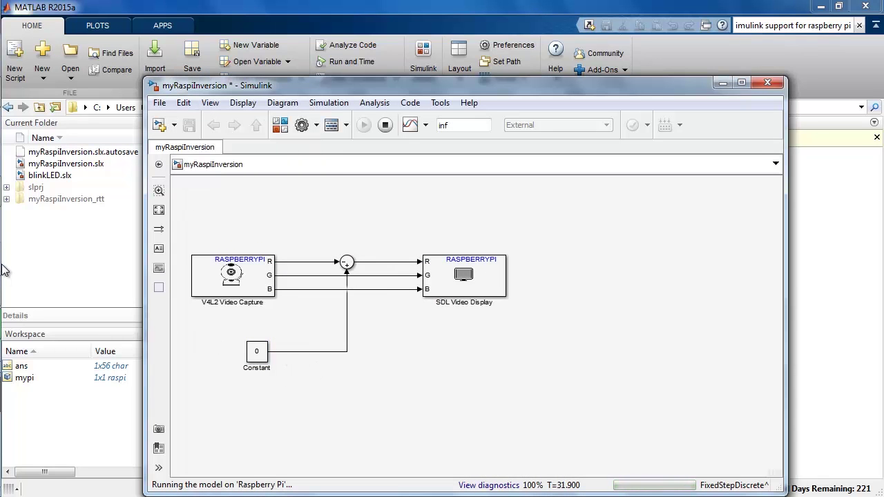
mouse_move(4, 254)
left_click(97, 340)
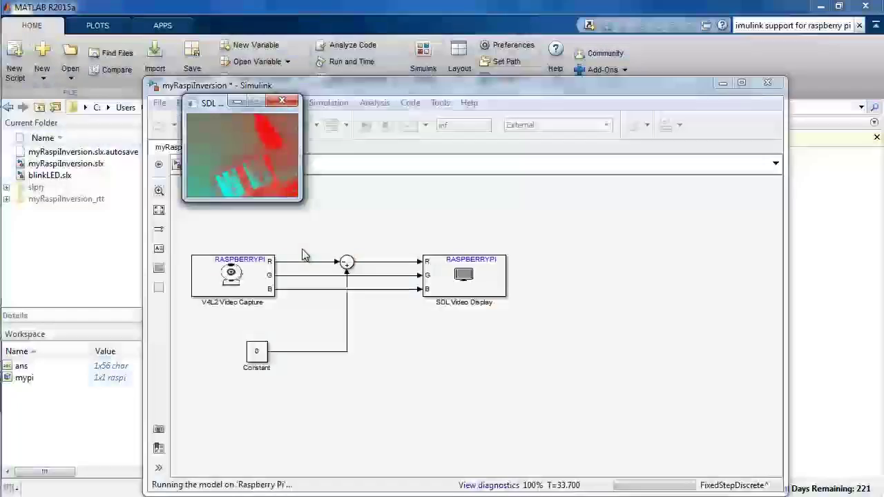
Change the Constant to 50 and minimize the model window to watch the video.
double_click(257, 353)
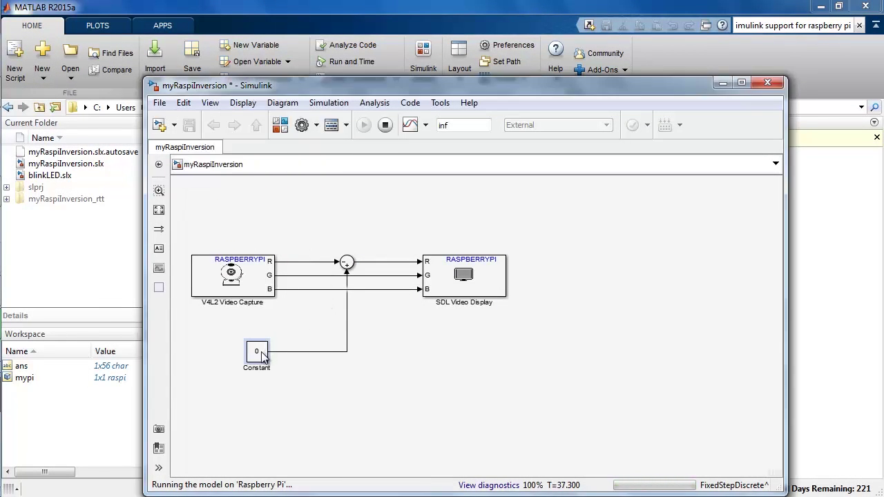
type("50")
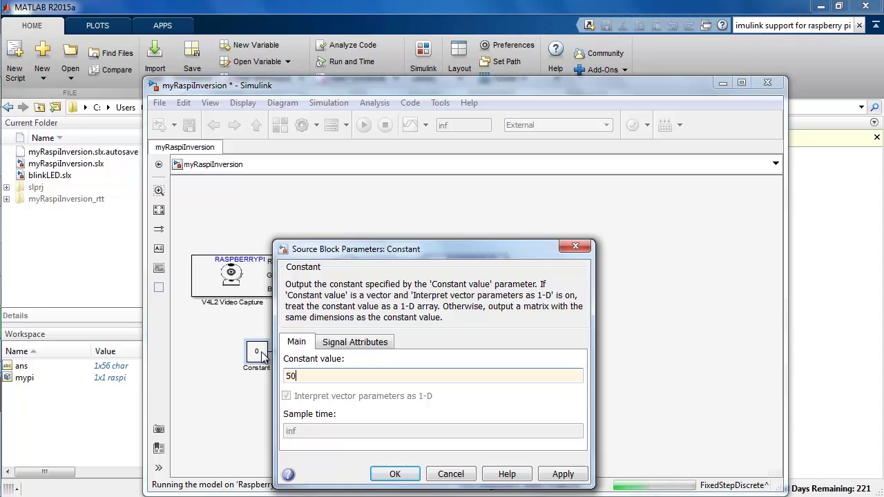
key("Return")
left_click(723, 82)
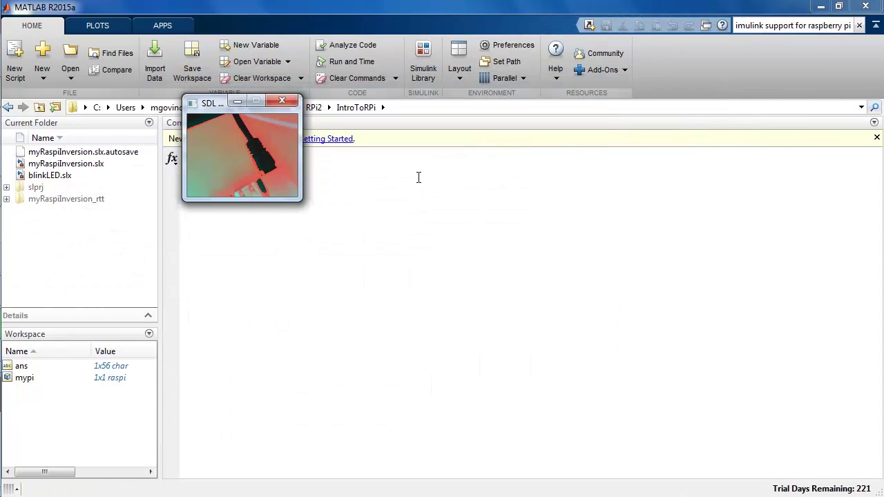